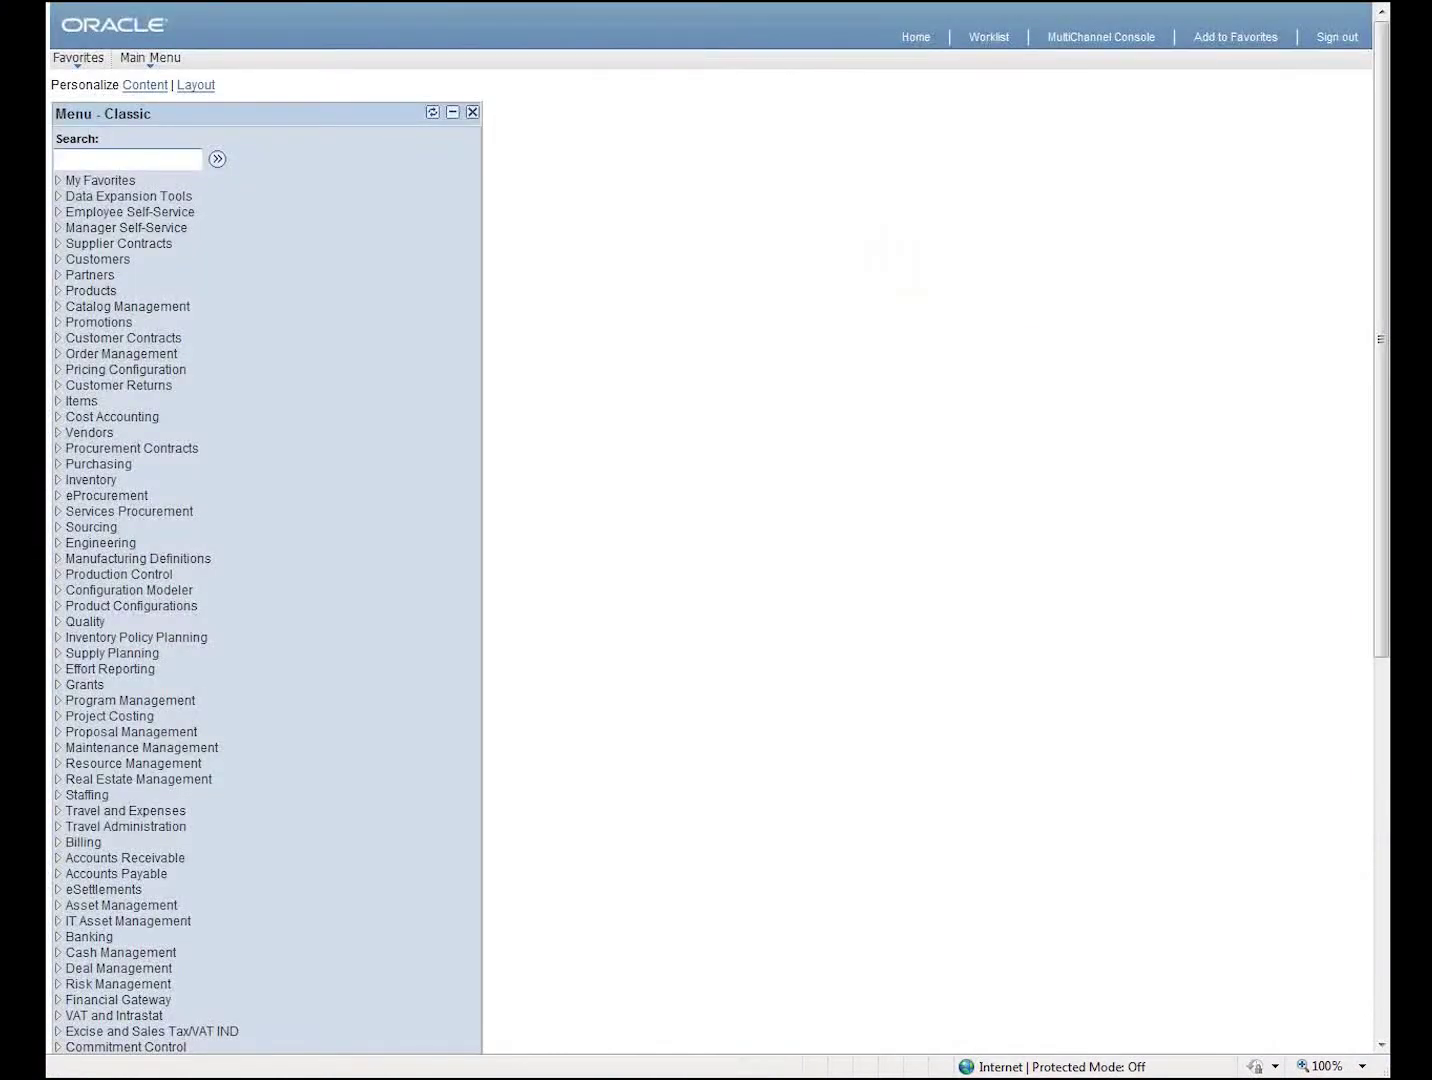
# Step: Search Project Costing General Information for business unit EGV05 and open the Research on Sleep project
pyautogui.click(118, 717)
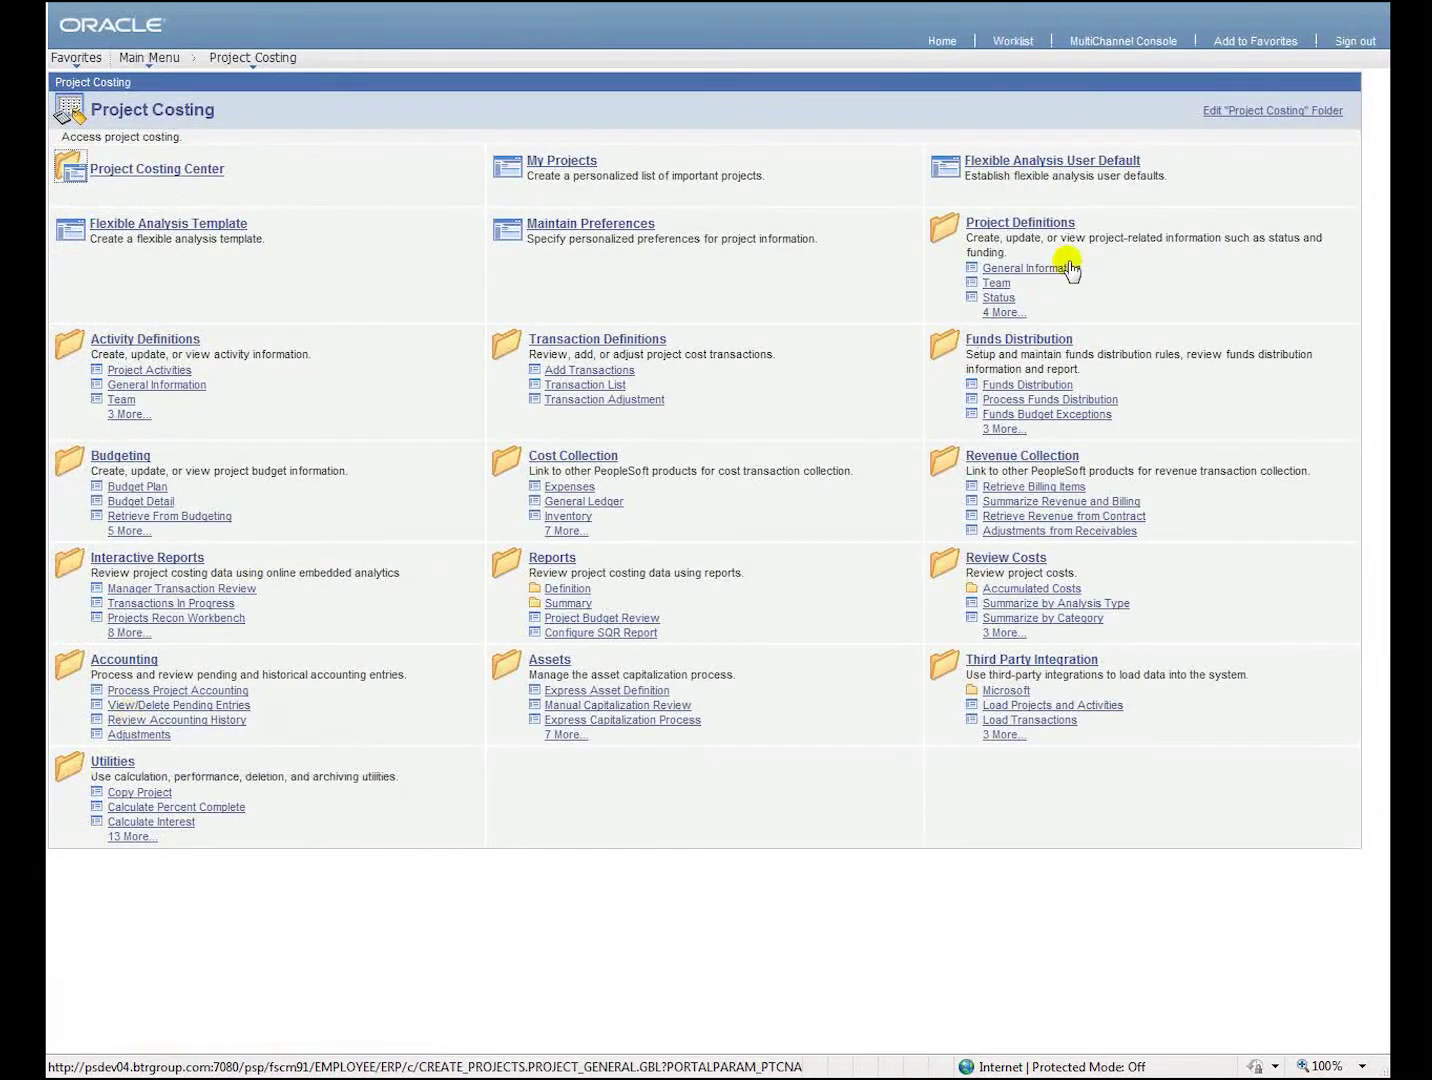
pyautogui.click(1068, 269)
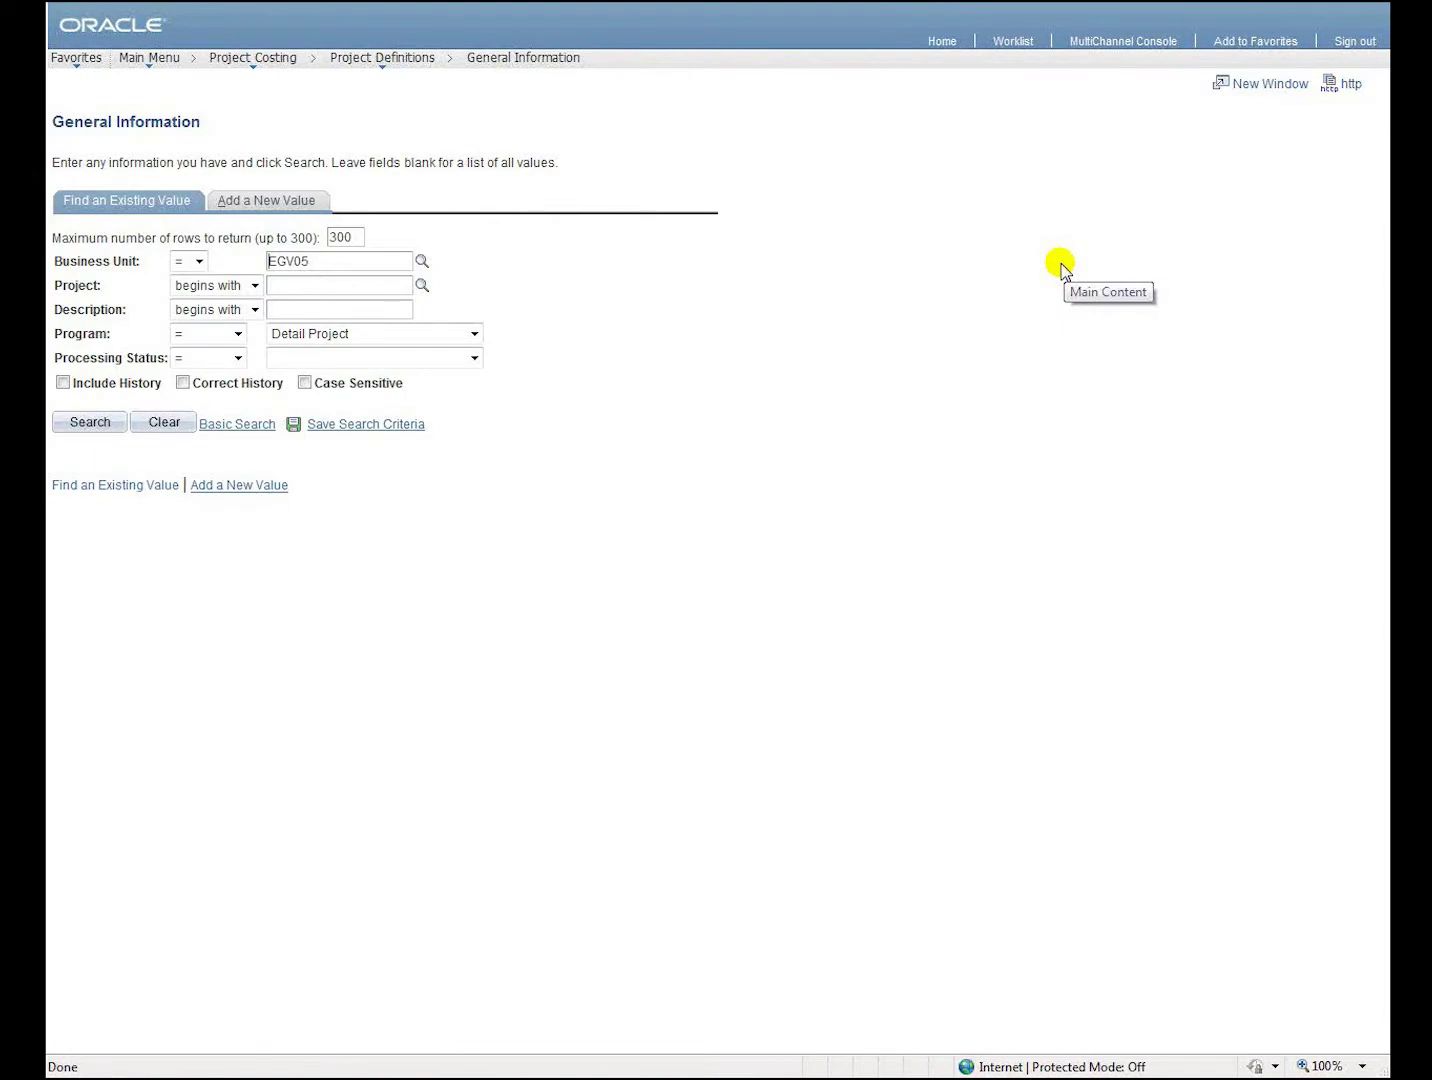
pyautogui.click(92, 423)
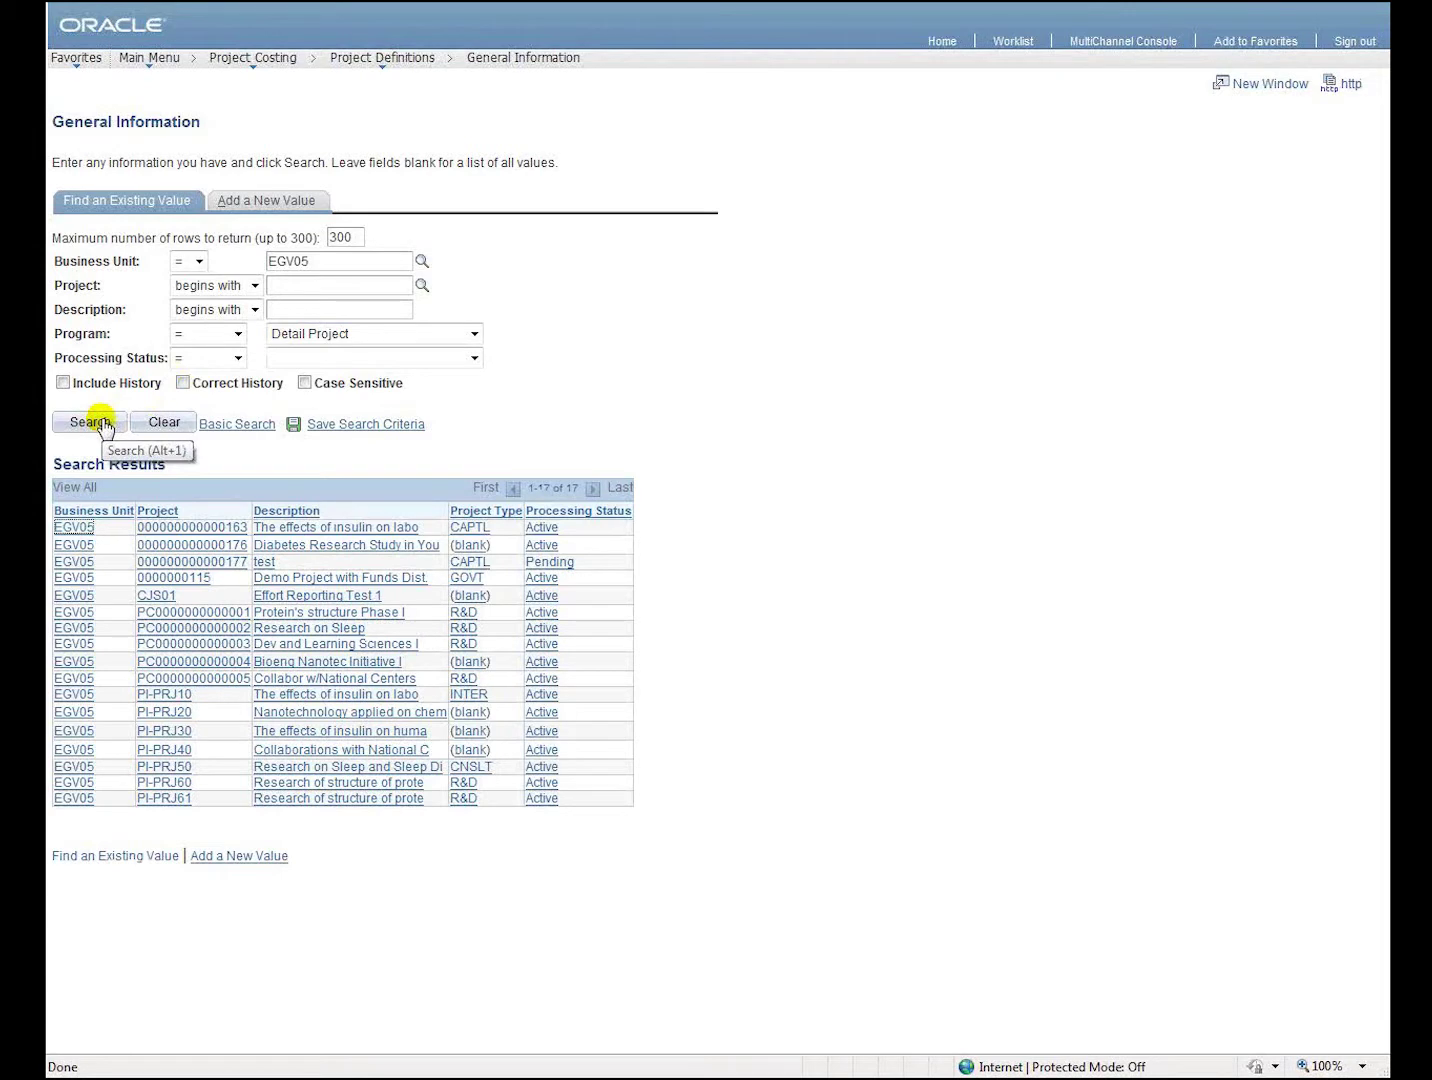
pyautogui.click(284, 632)
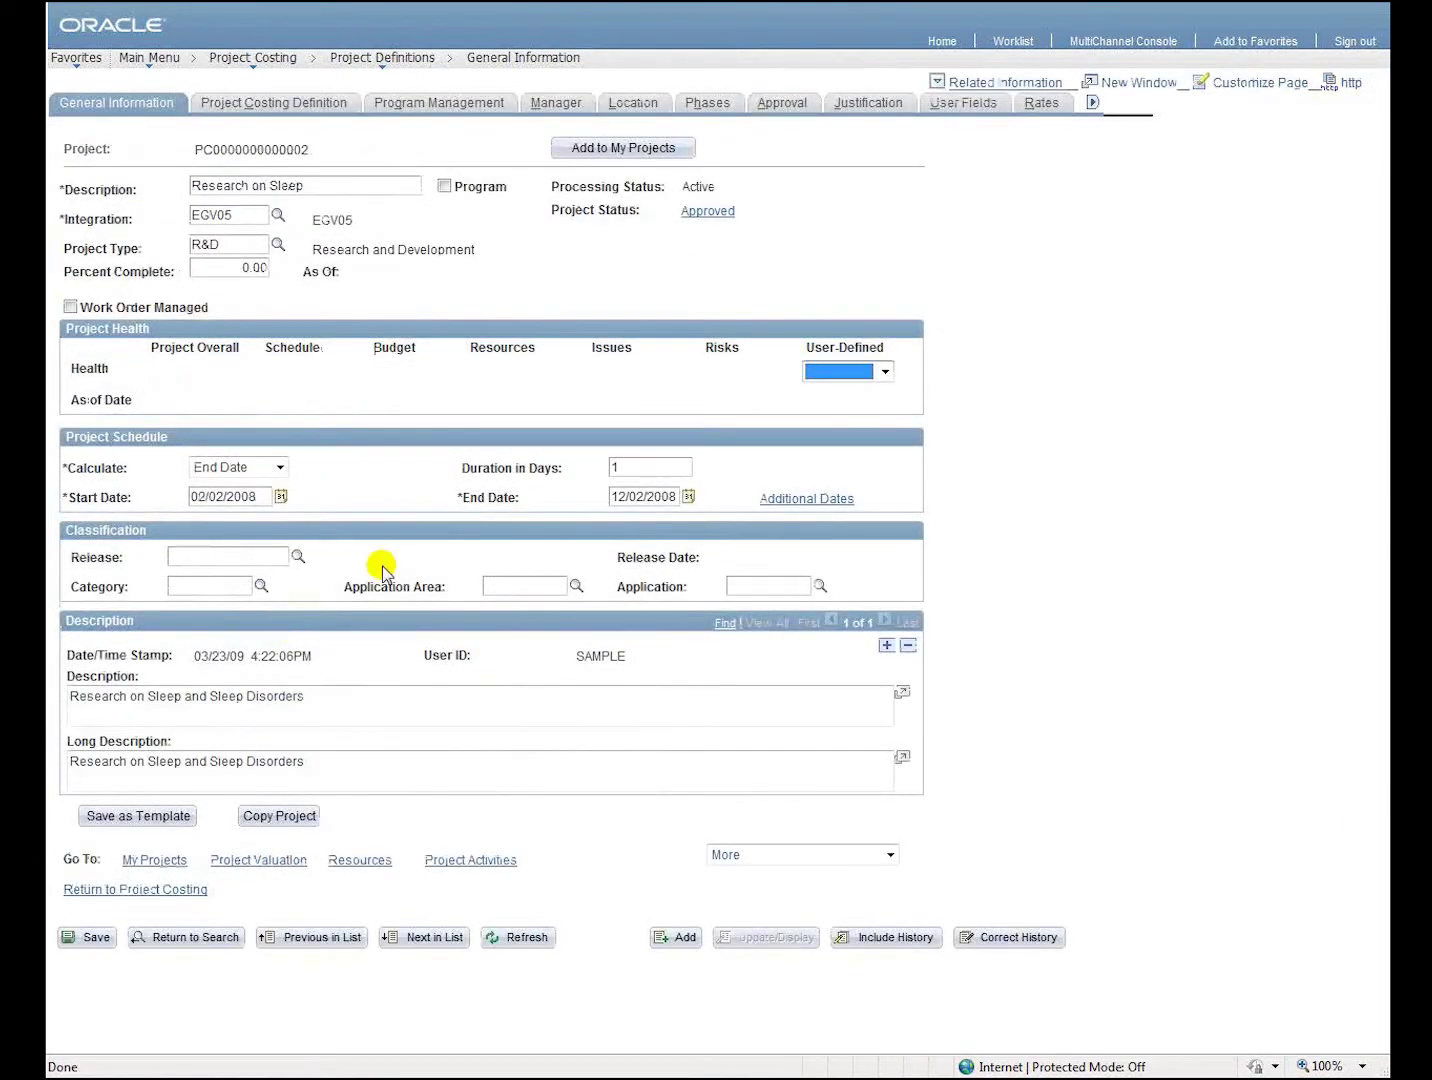
pyautogui.click(990, 84)
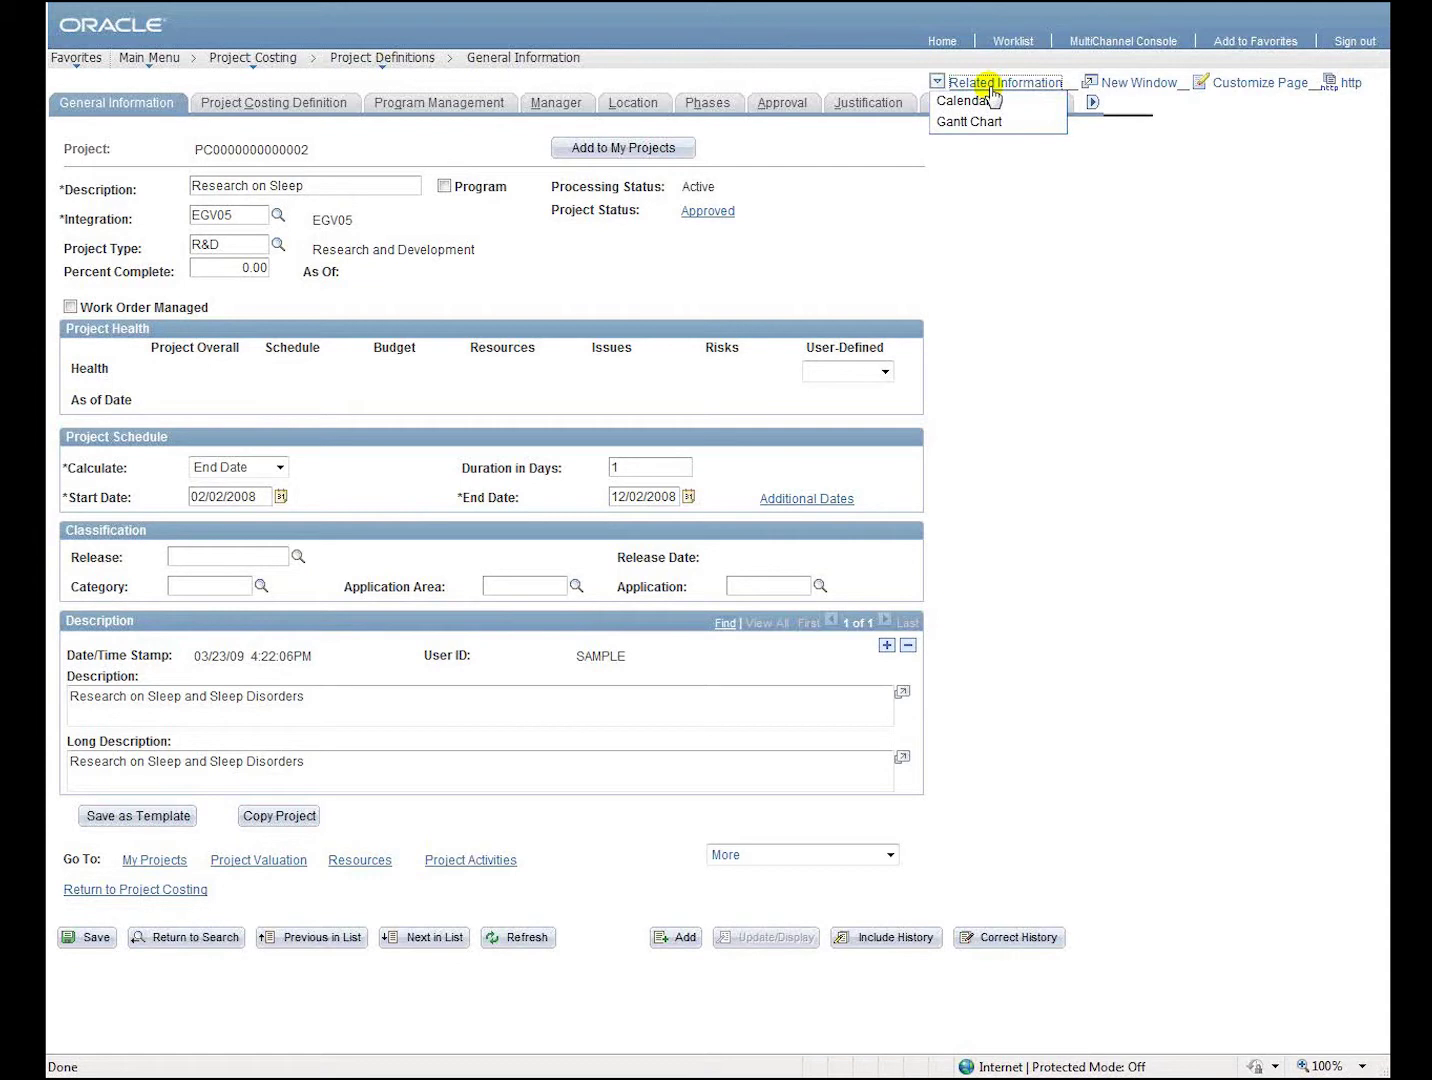
# Step: Show the April 2011 calendar in a larger panel and delete the April 14 Fly event
pyautogui.click(990, 100)
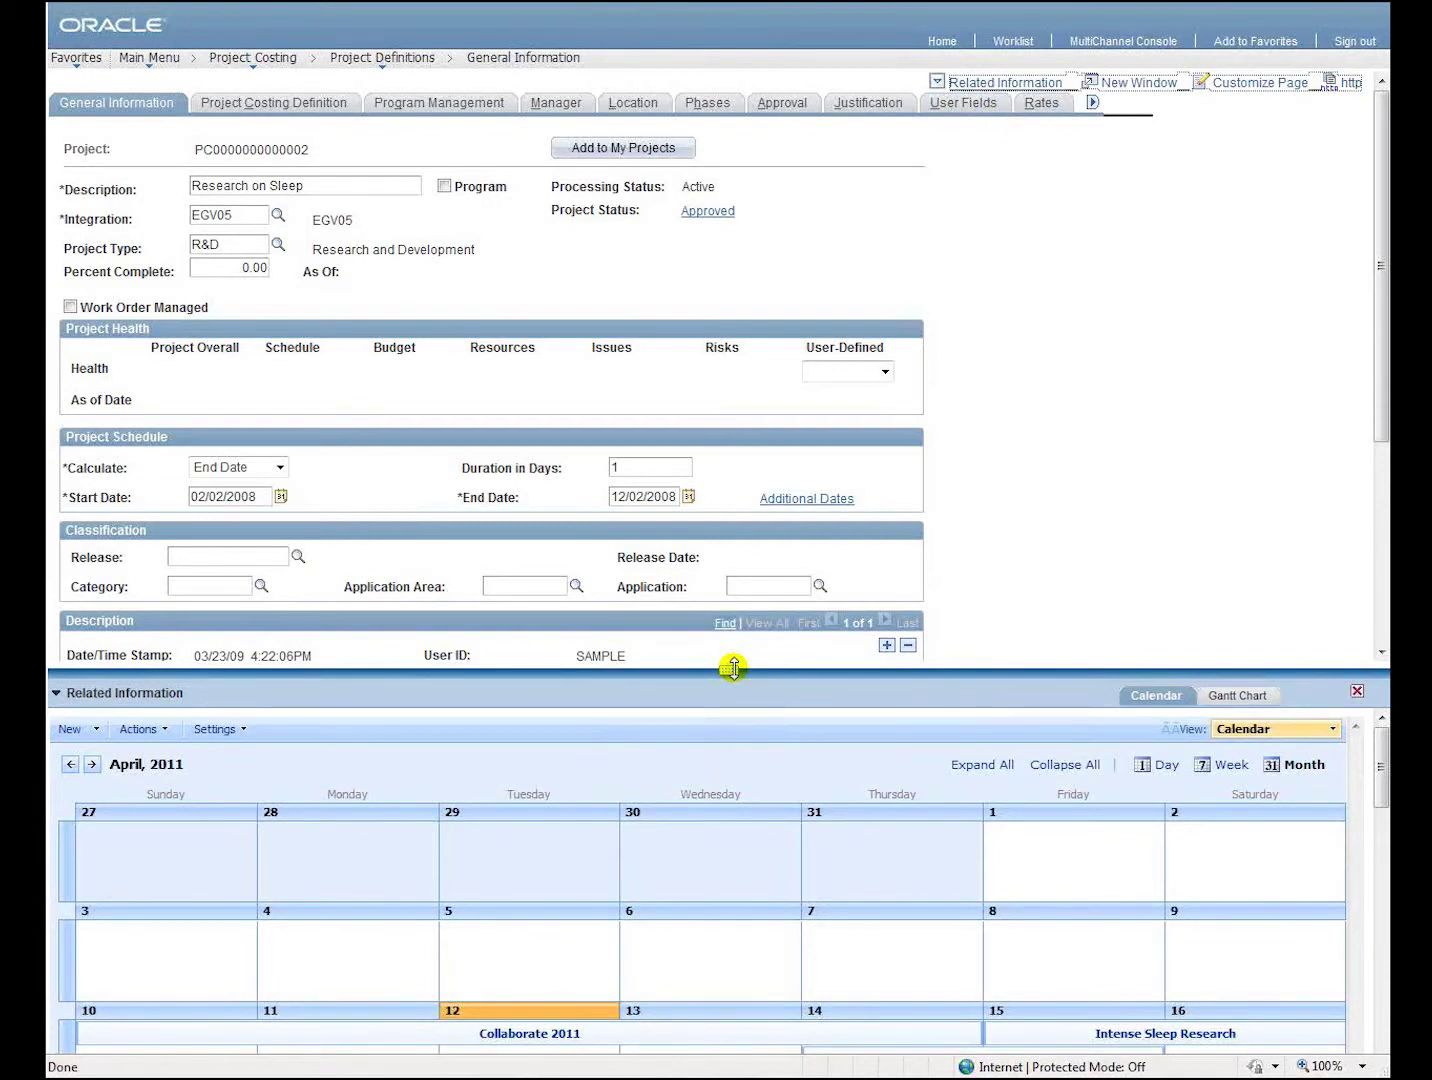
pyautogui.moveTo(732, 668); pyautogui.dragTo(724, 292)
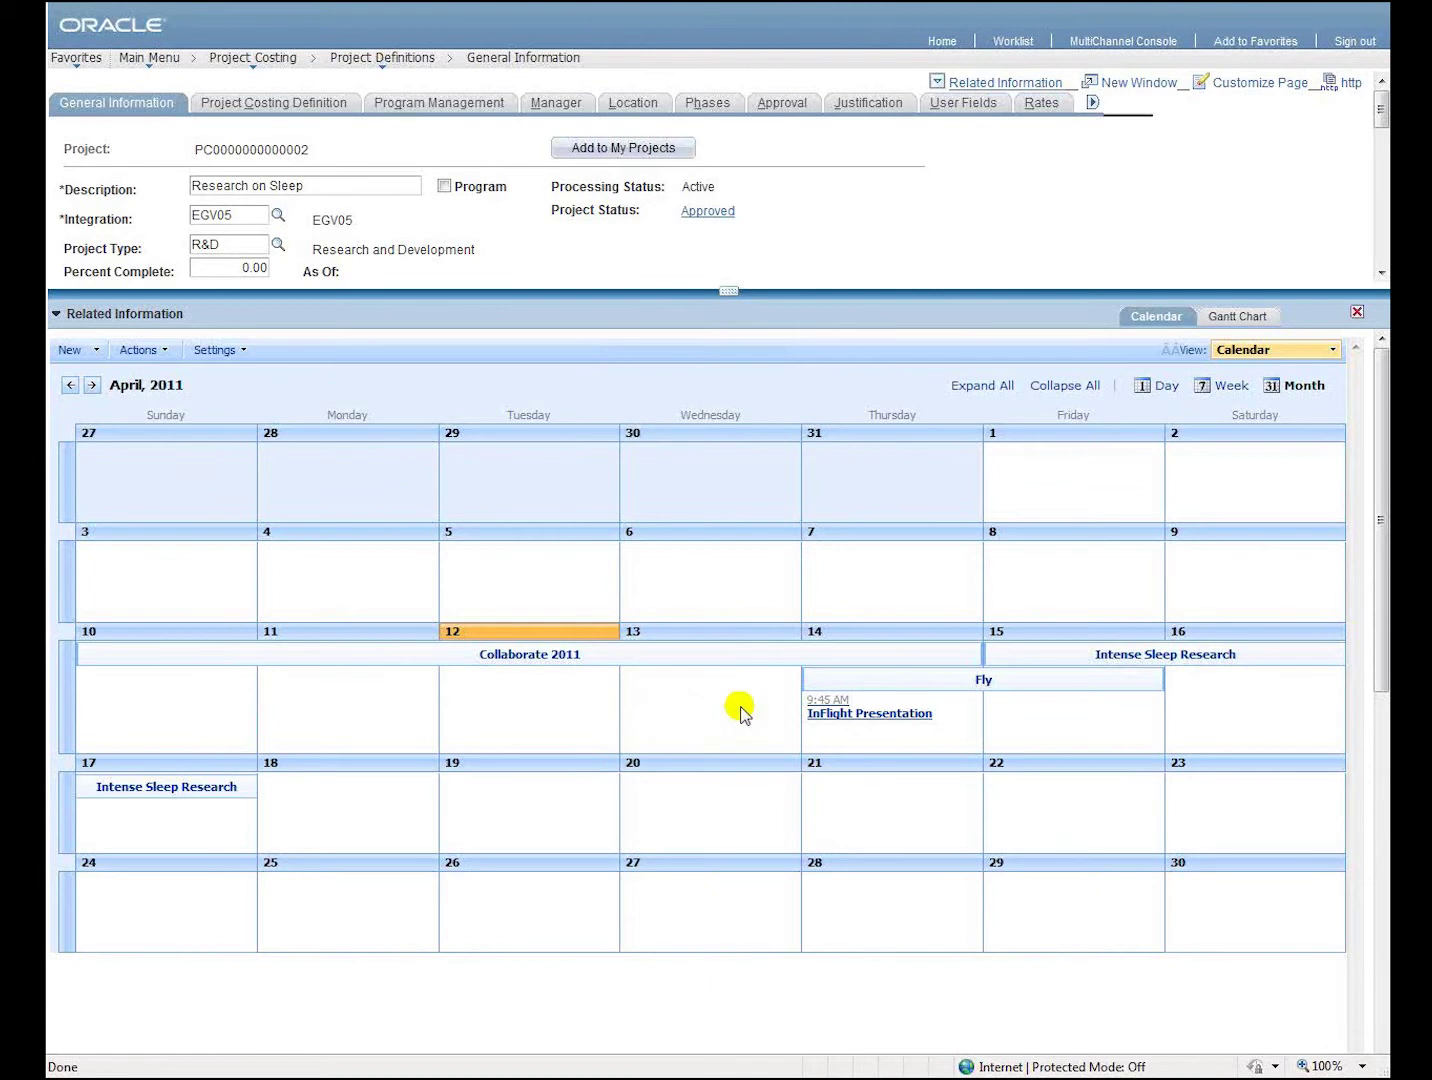
pyautogui.click(893, 685)
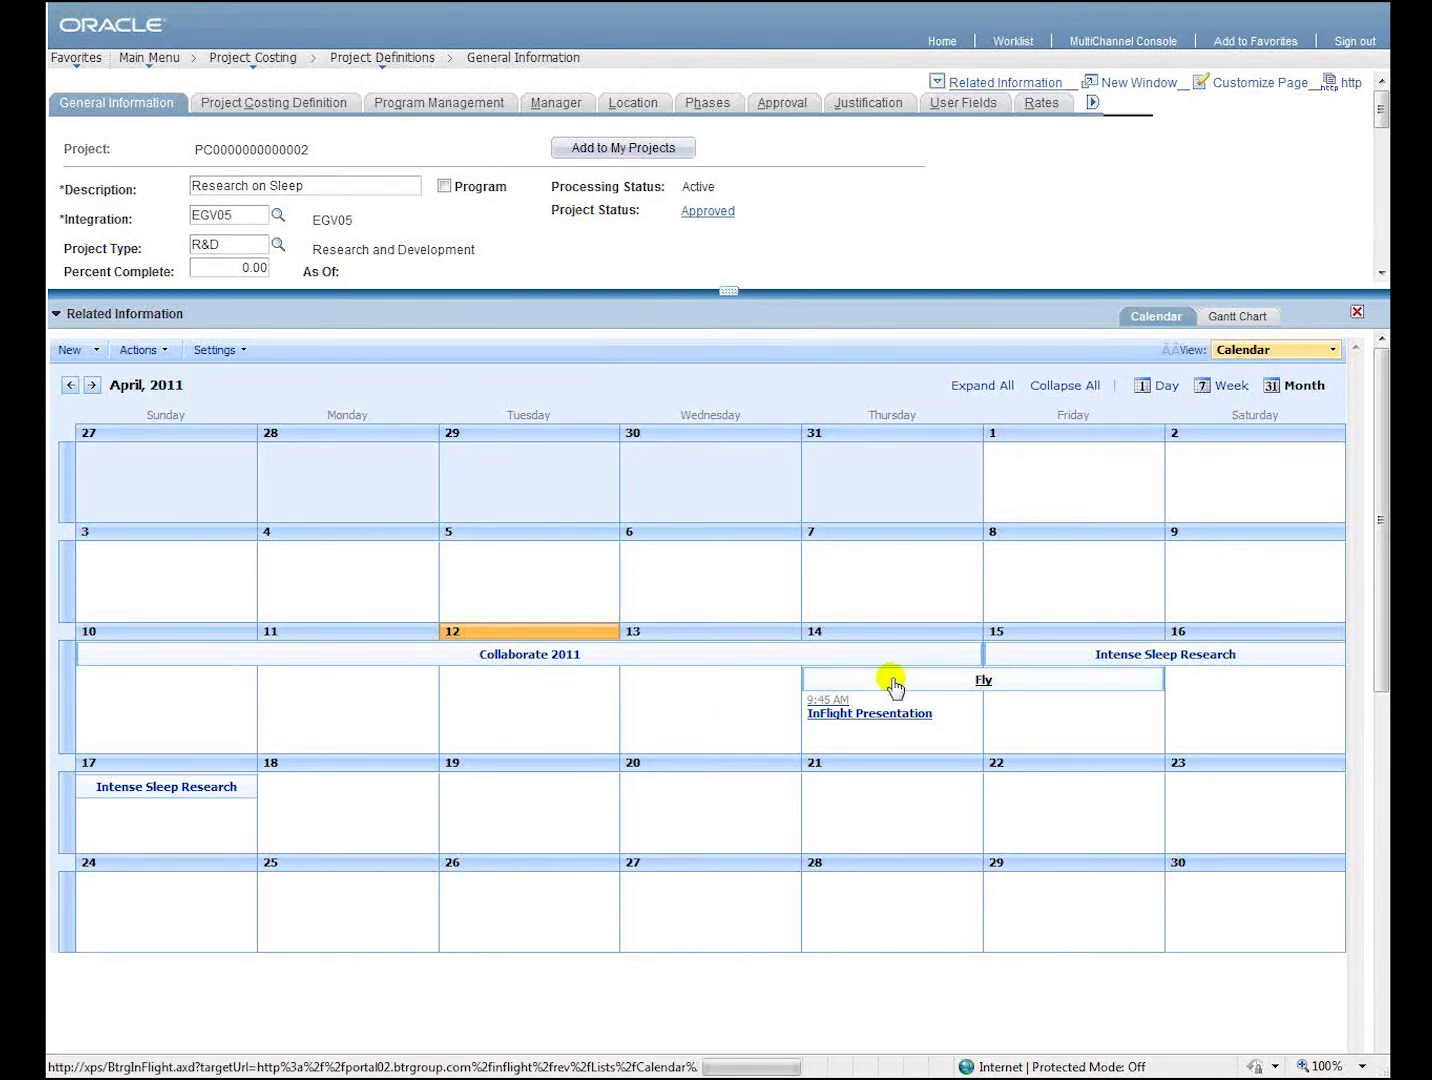
pyautogui.click(265, 386)
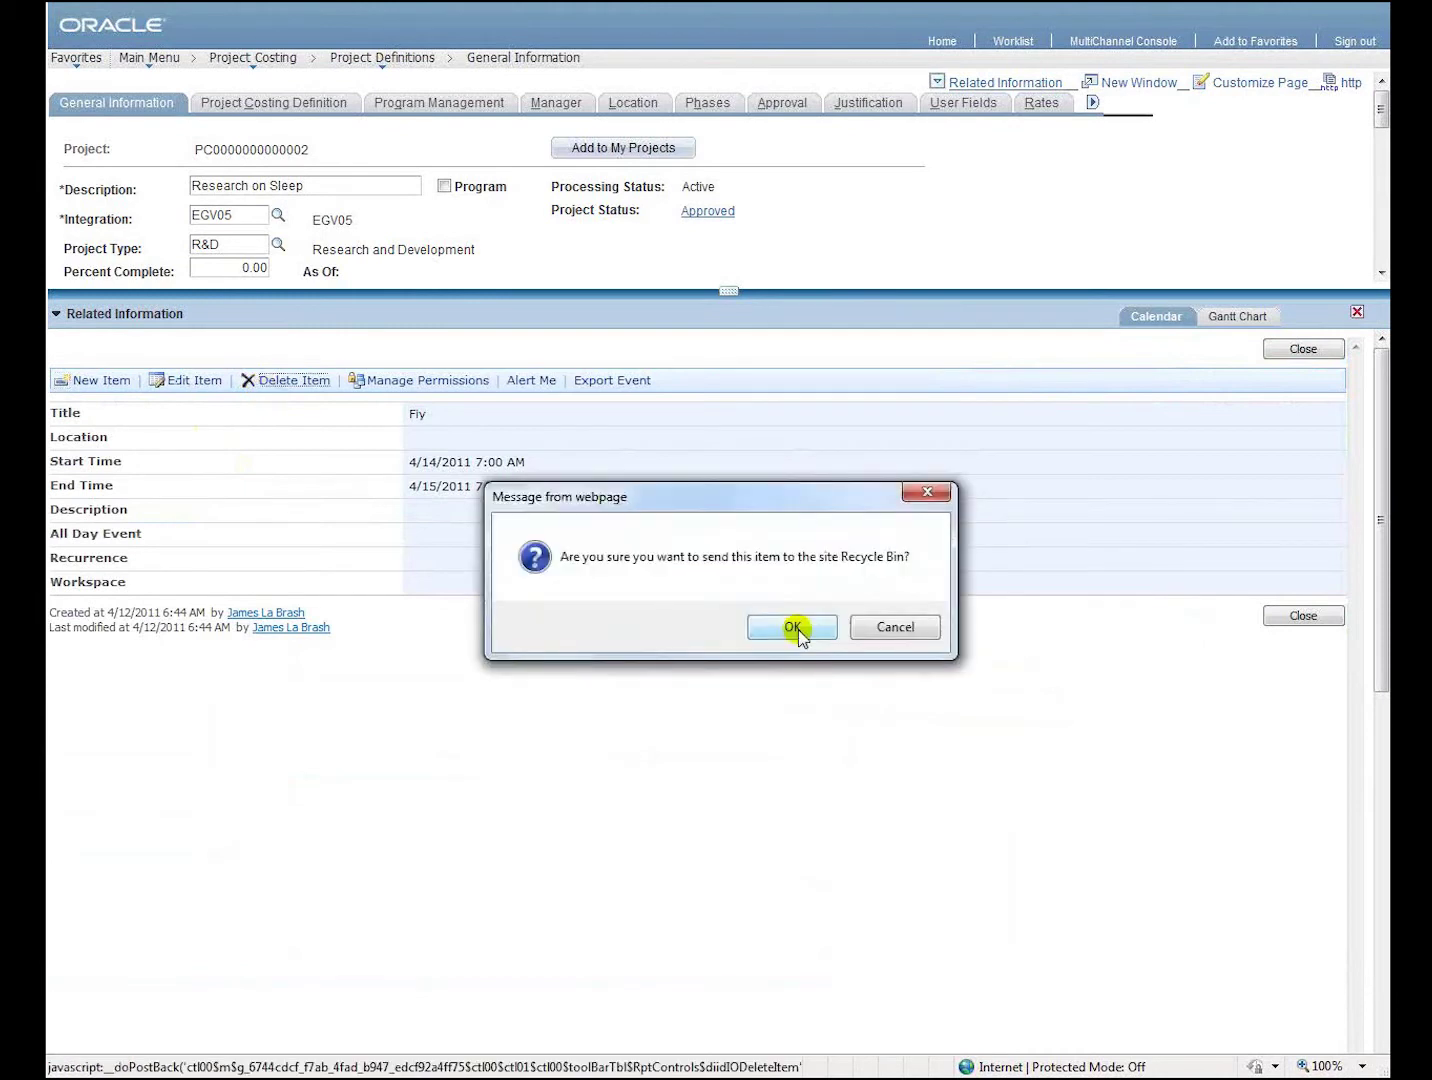
pyautogui.click(792, 627)
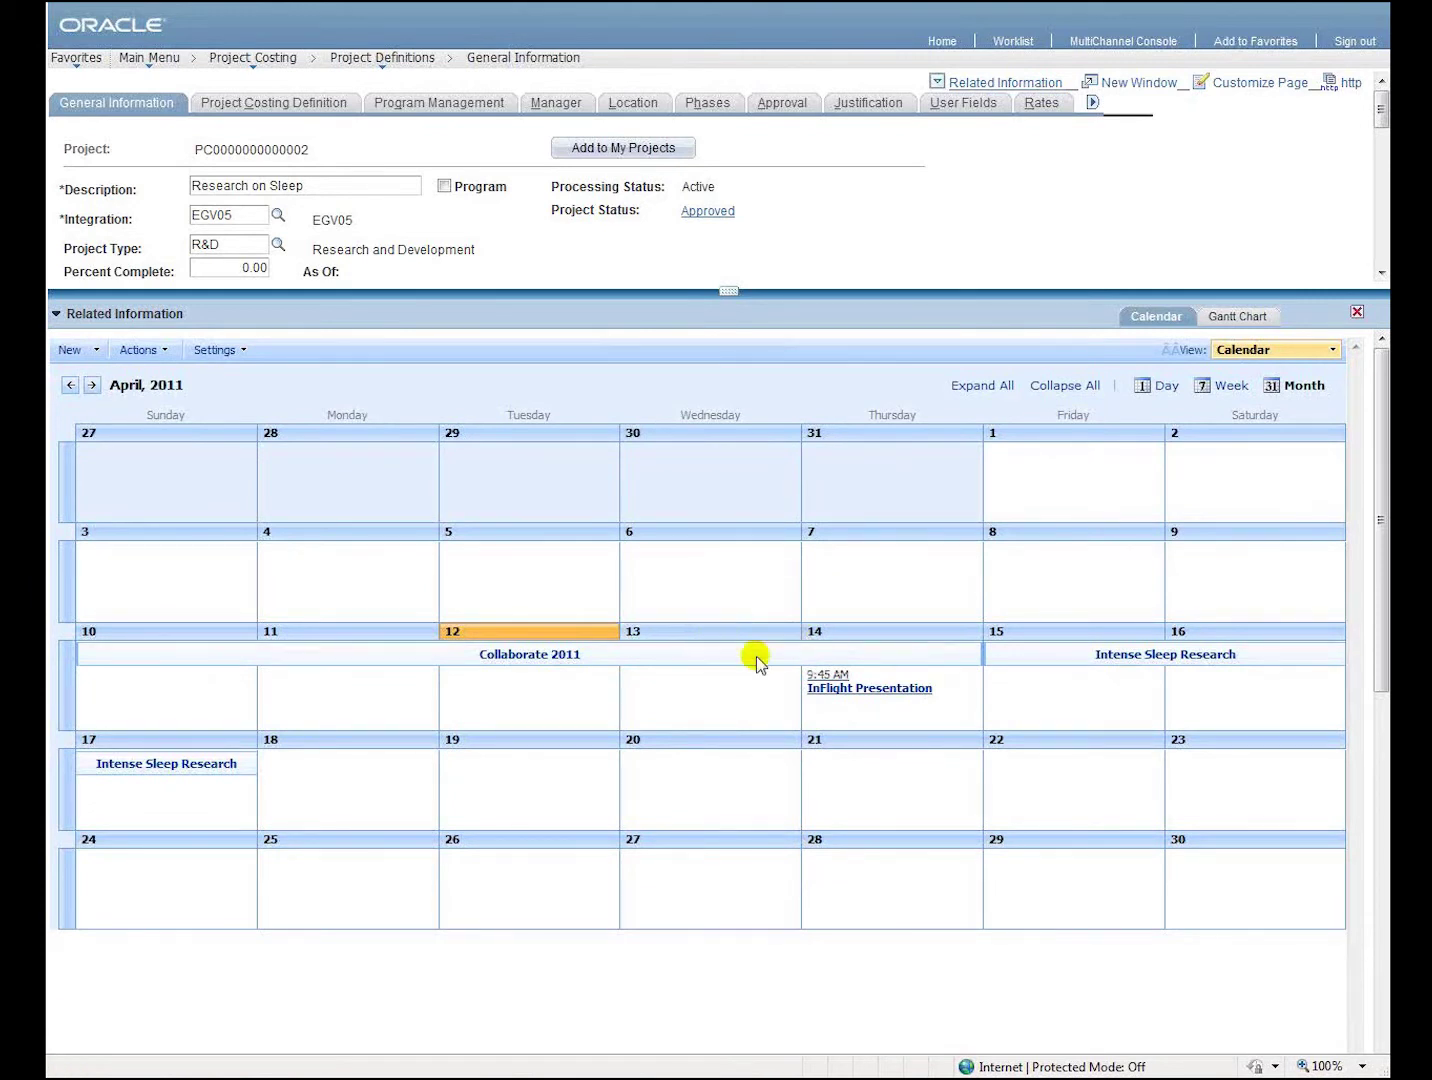
# Step: Fill in a new 'Fly to Toronto' event on 4/14/2011 from 8 PM to 11 PM
pyautogui.click(68, 351)
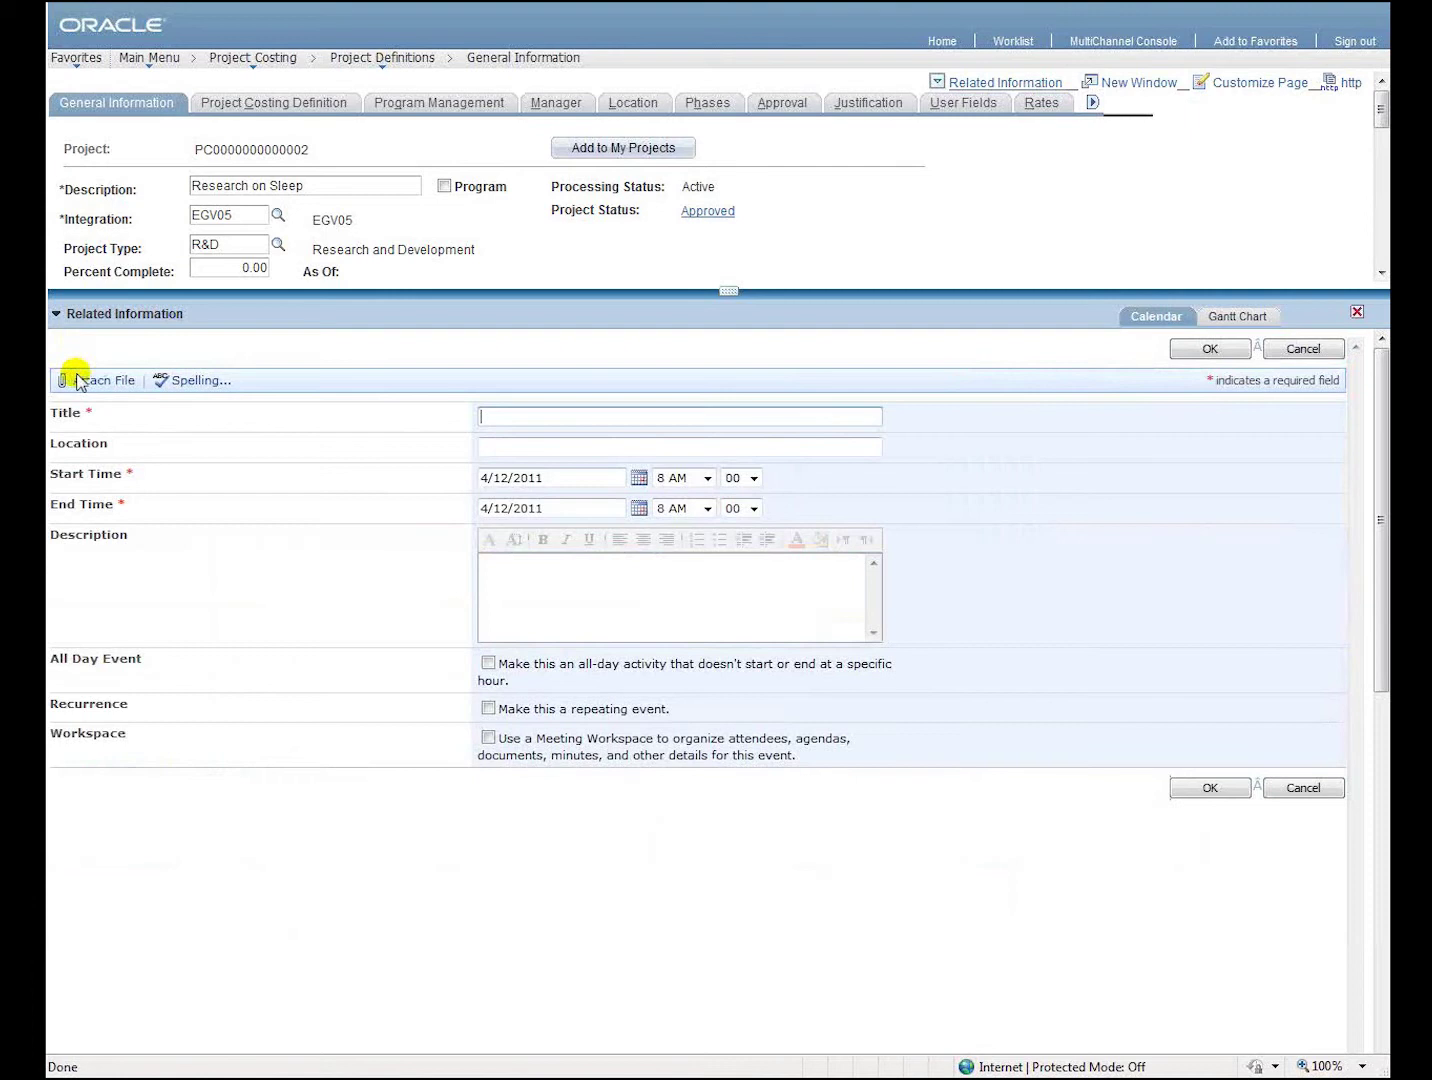
pyautogui.write('Fly')
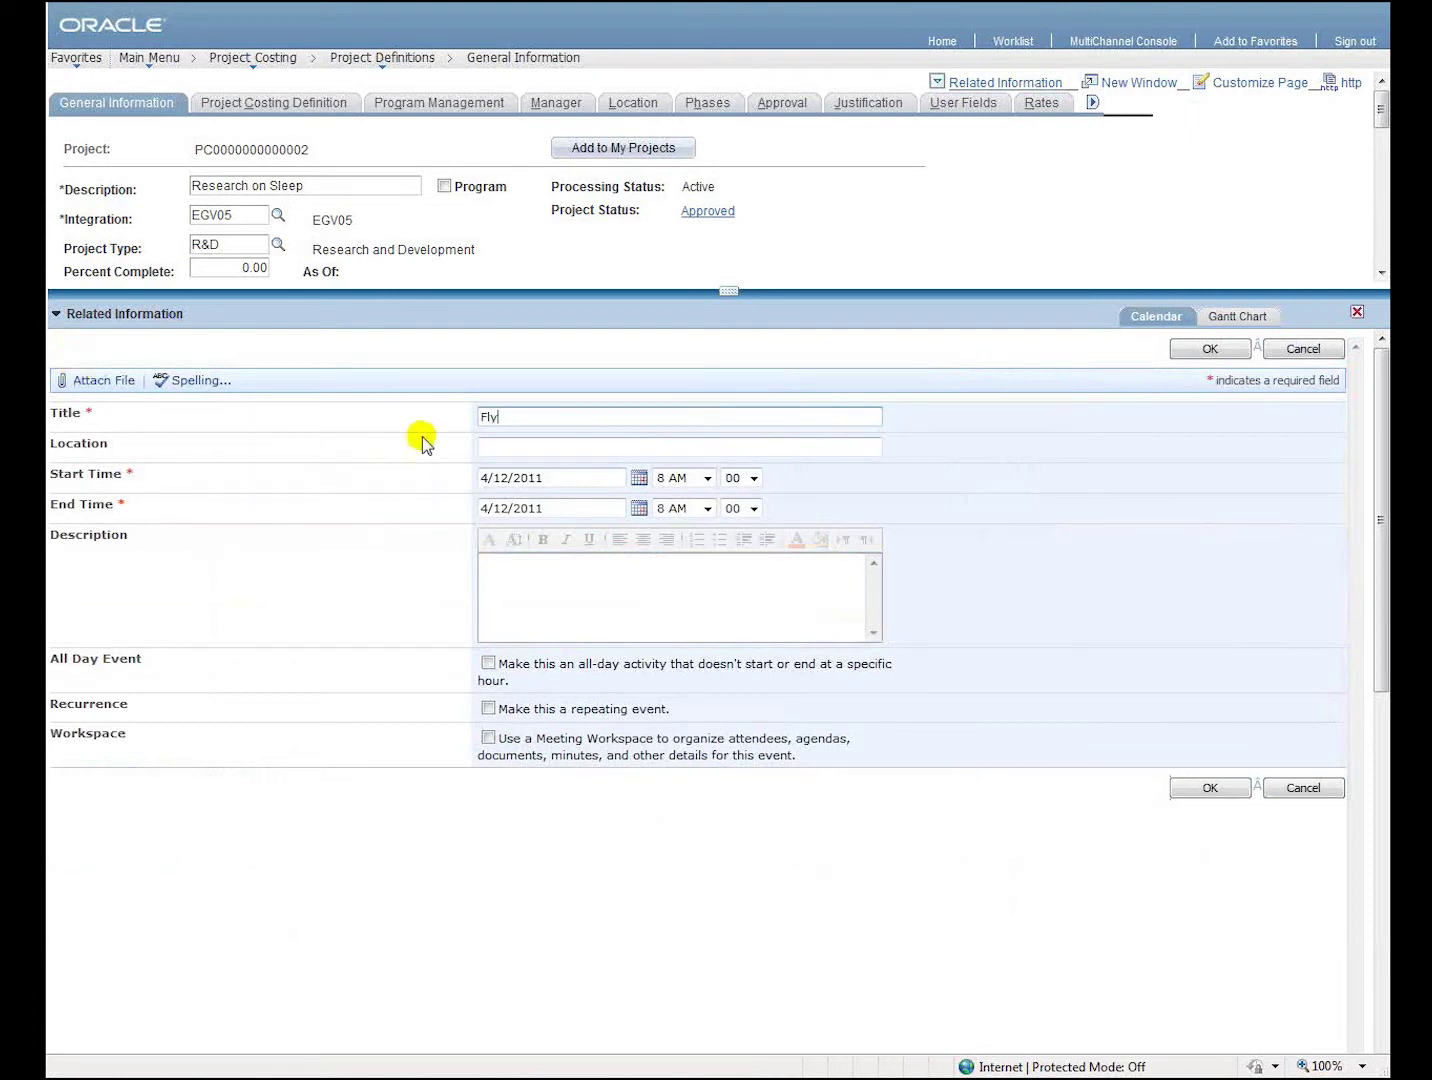
pyautogui.write(' to Toronto')
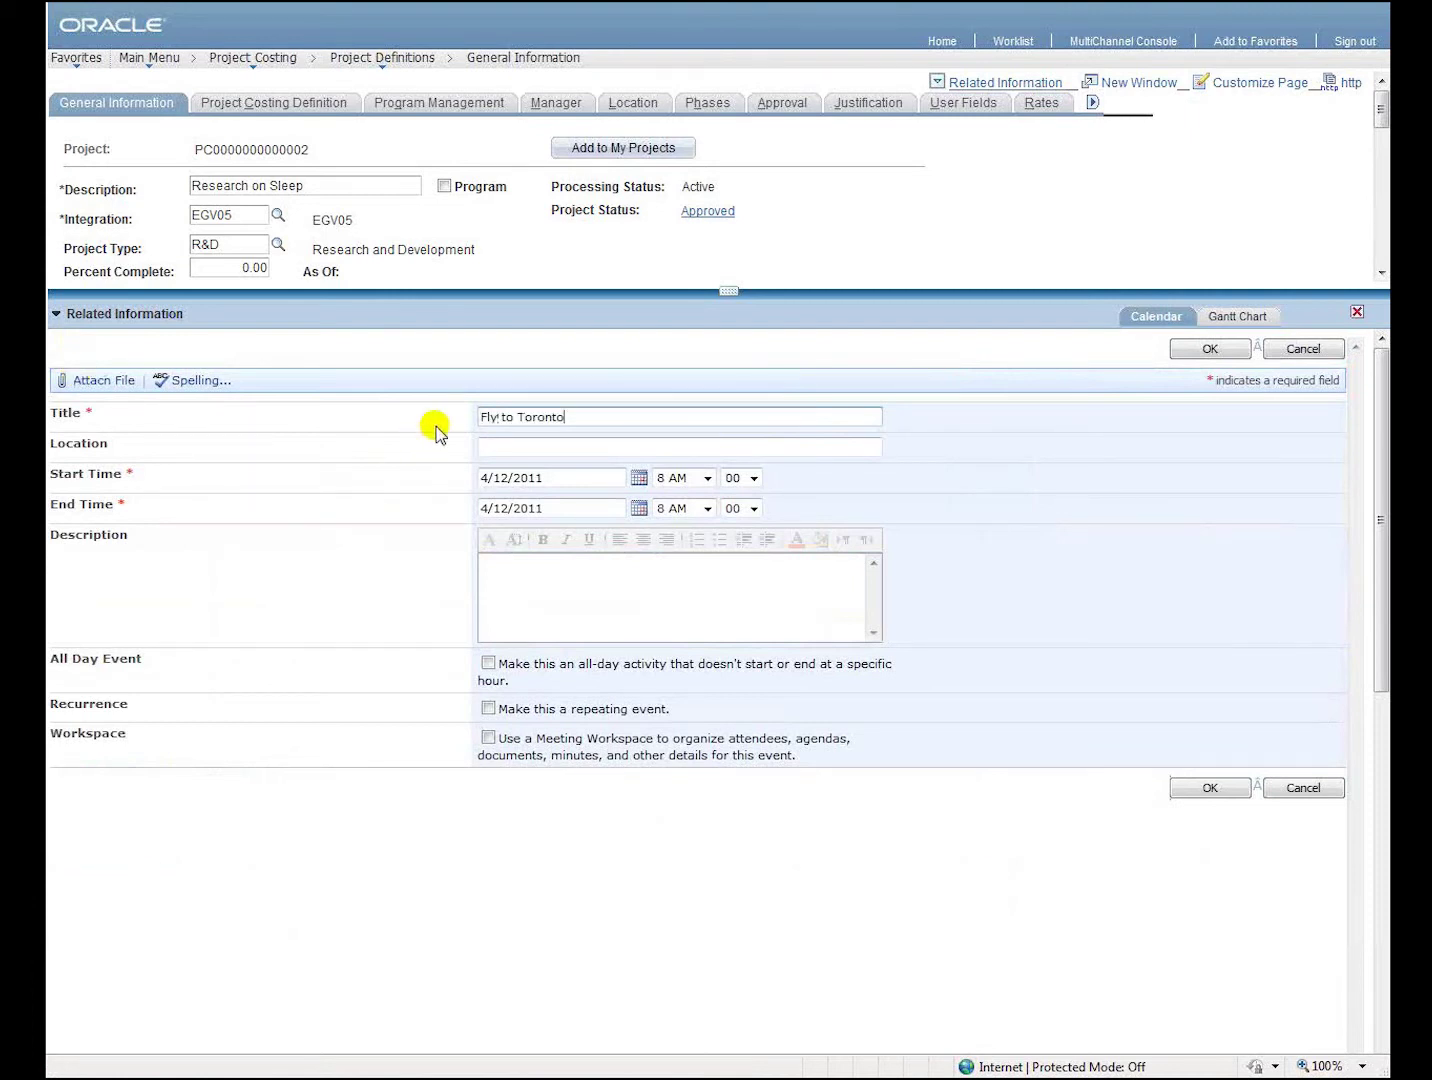
pyautogui.click(638, 479)
pyautogui.click(599, 605)
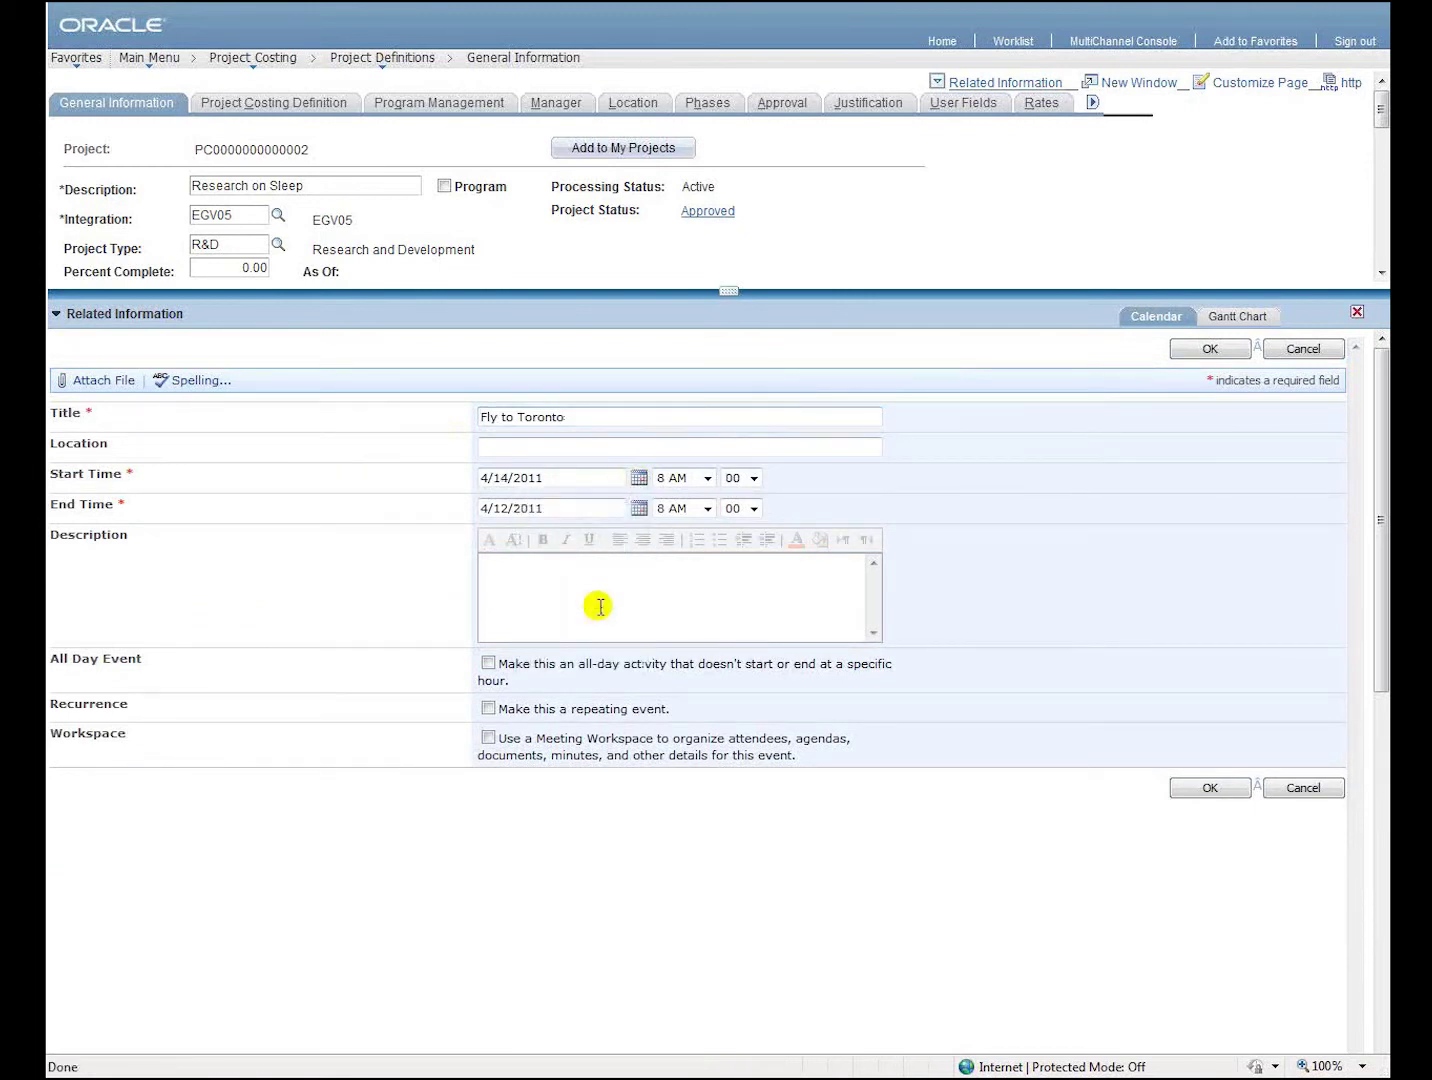
pyautogui.click(707, 479)
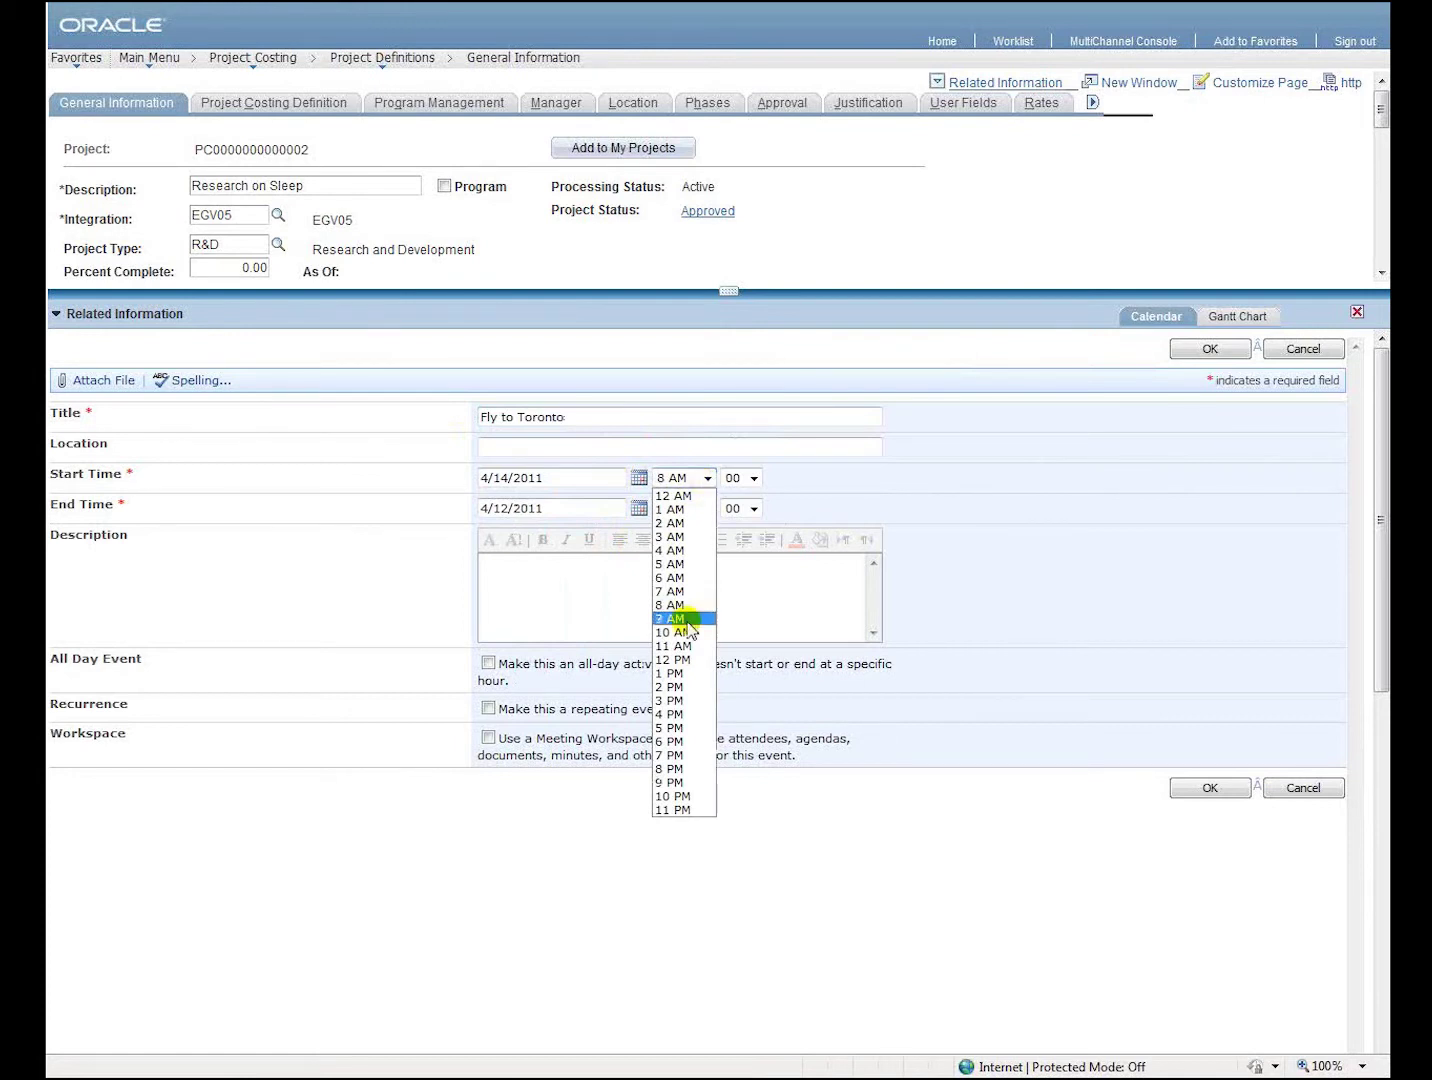
pyautogui.click(674, 769)
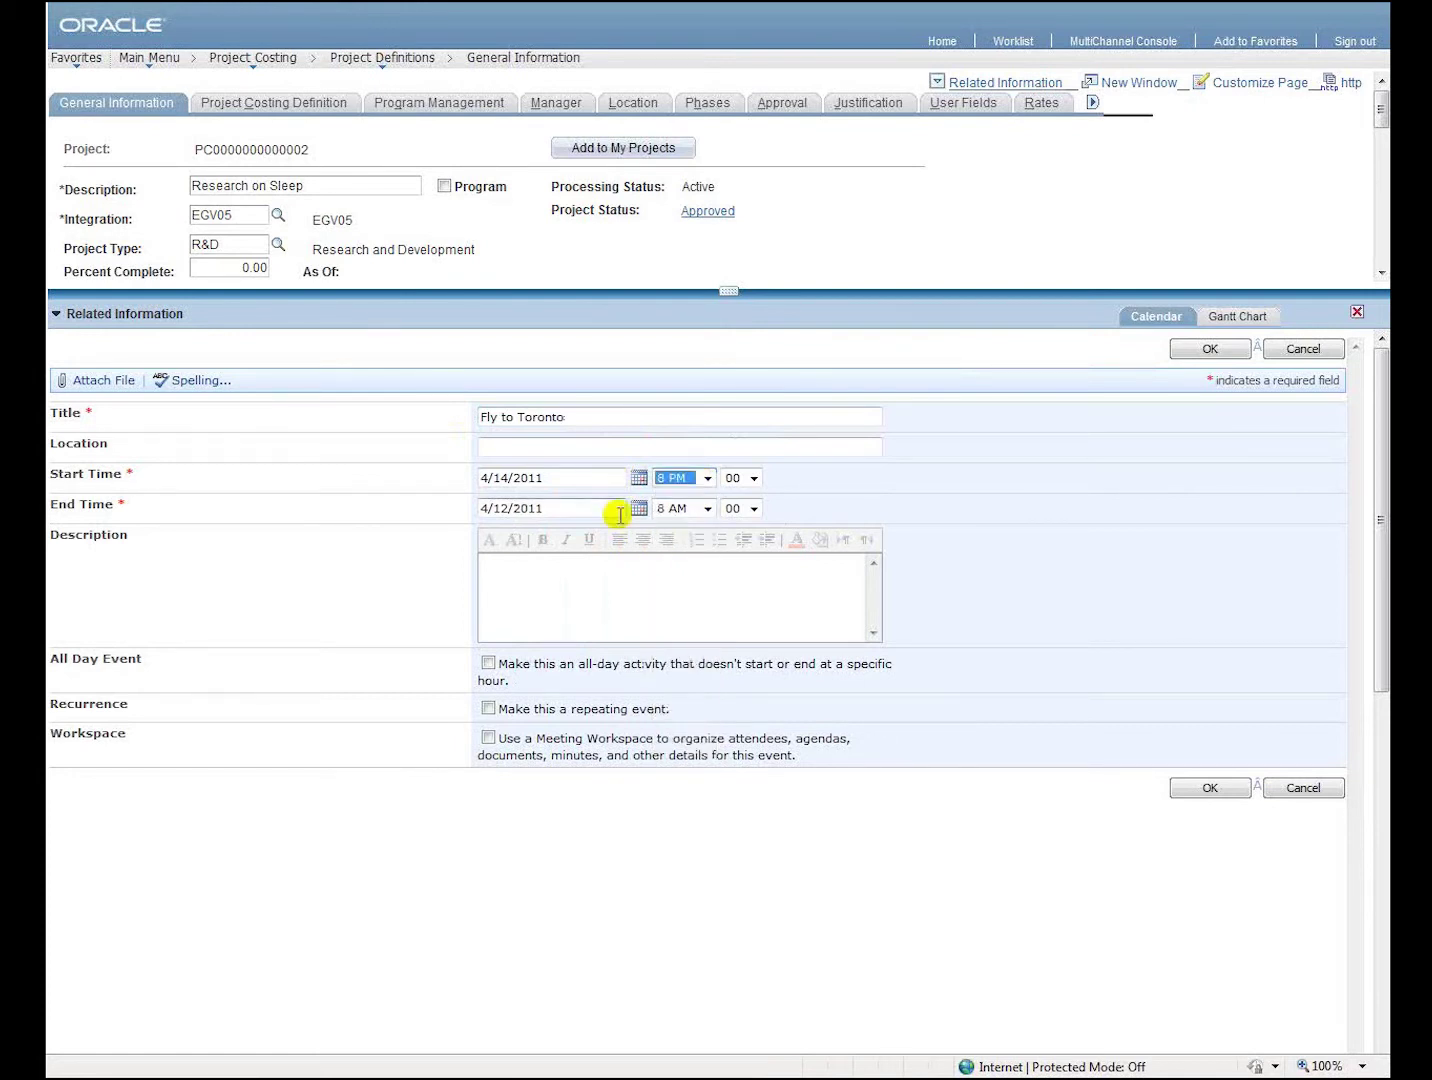
pyautogui.click(638, 509)
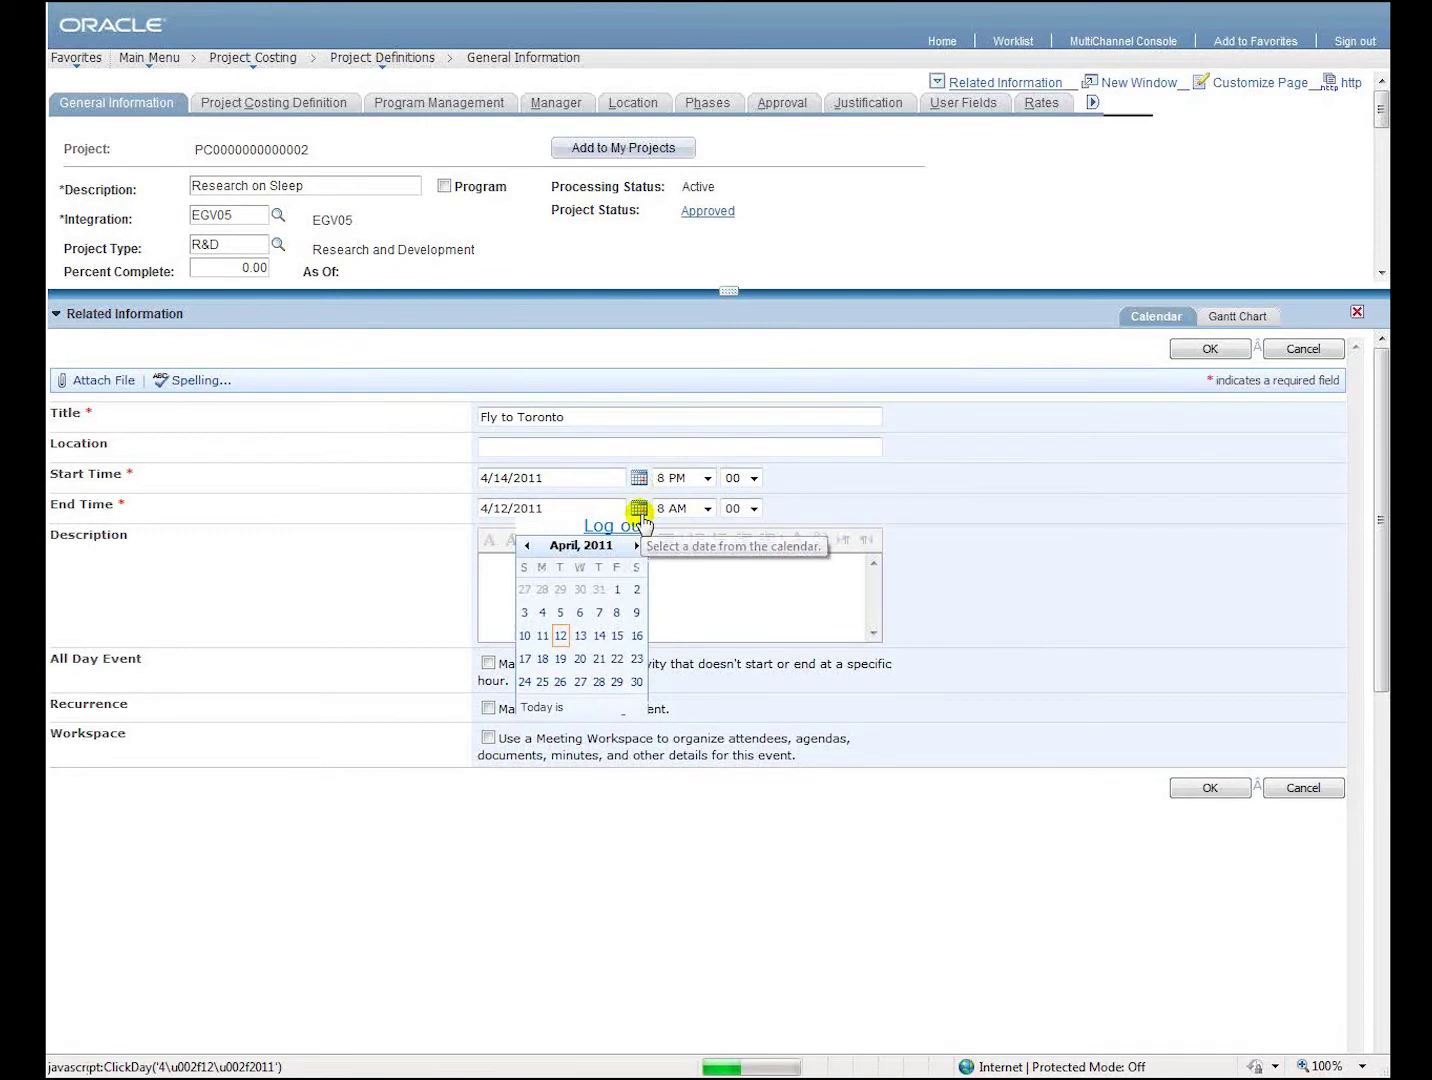
pyautogui.click(598, 635)
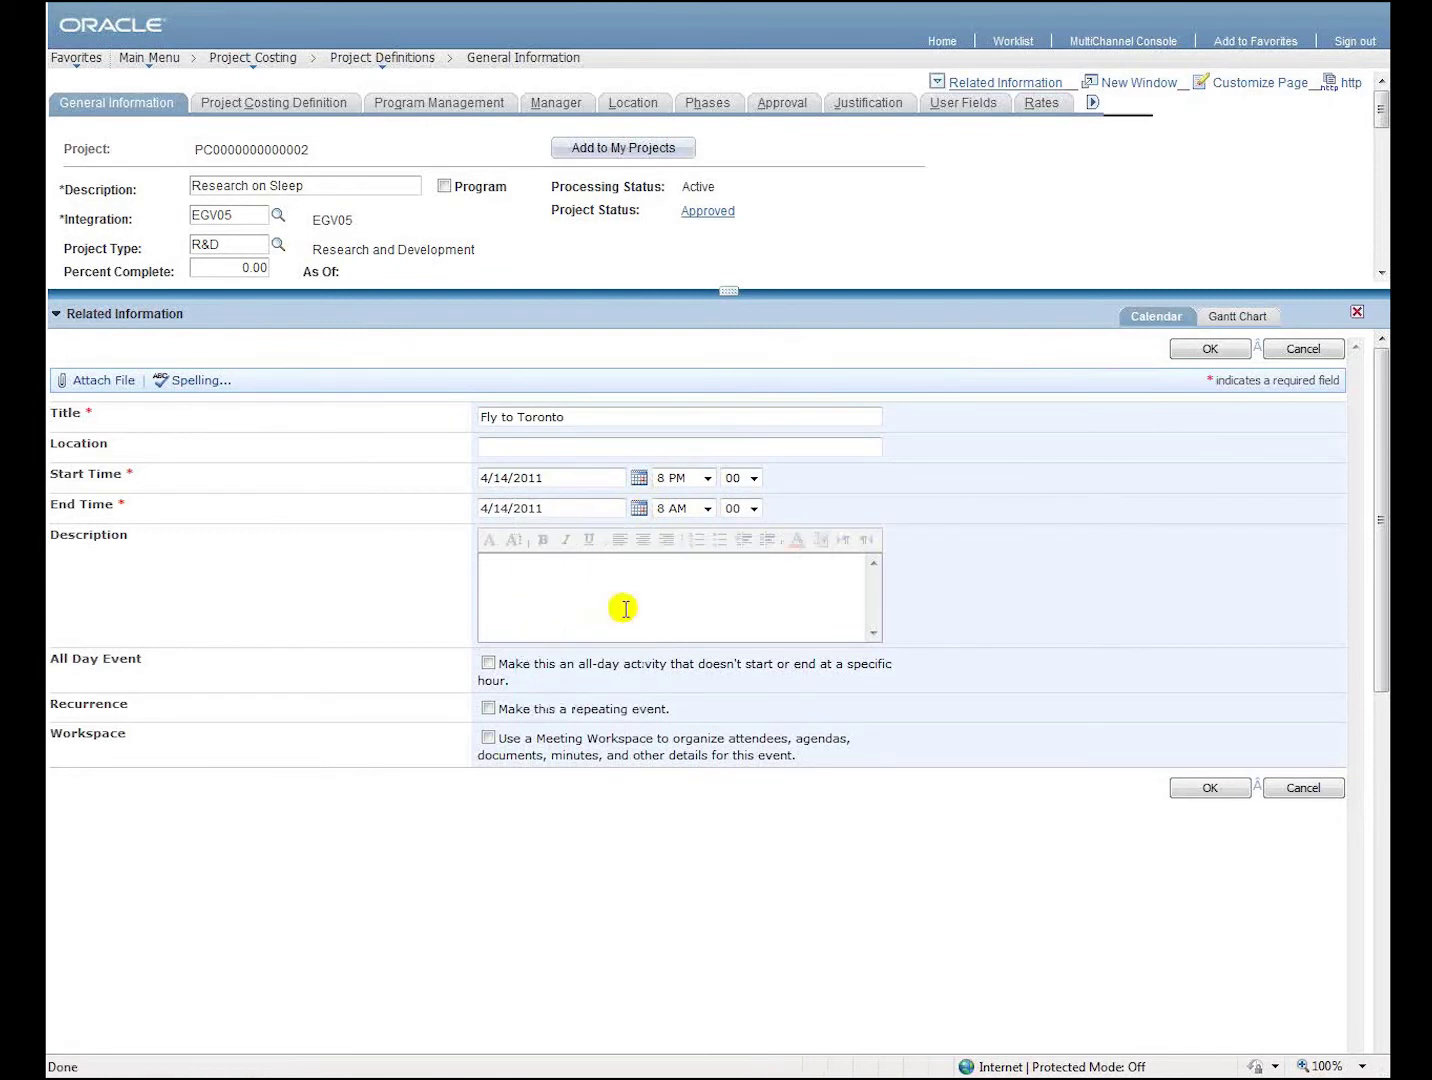
pyautogui.click(707, 509)
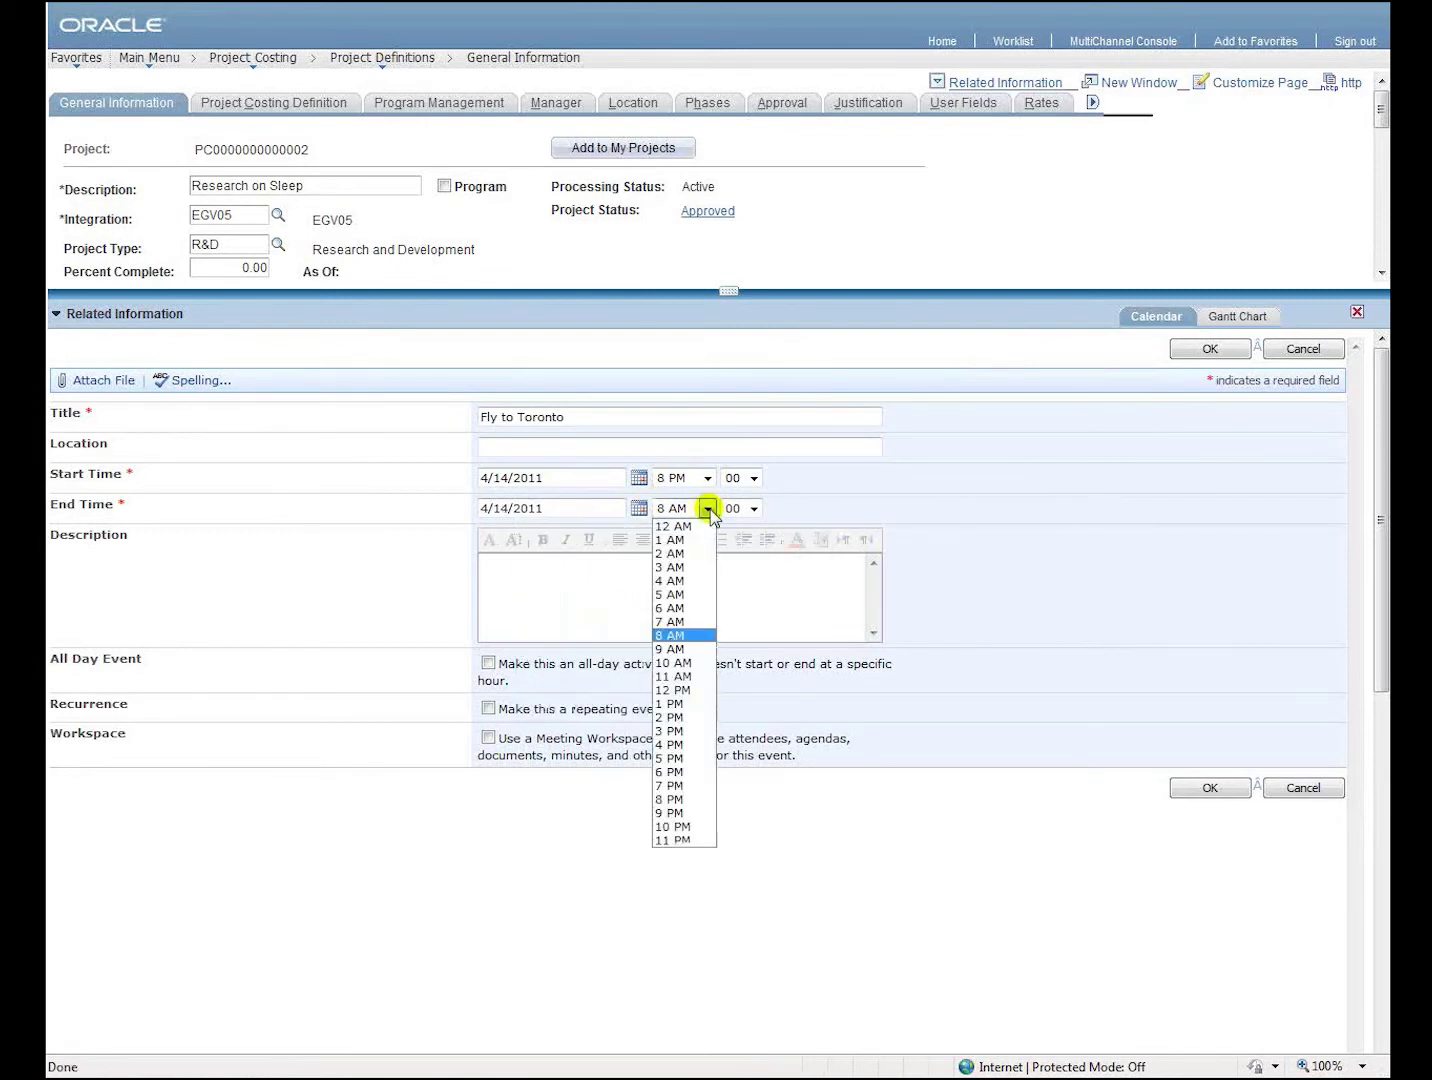
pyautogui.click(673, 840)
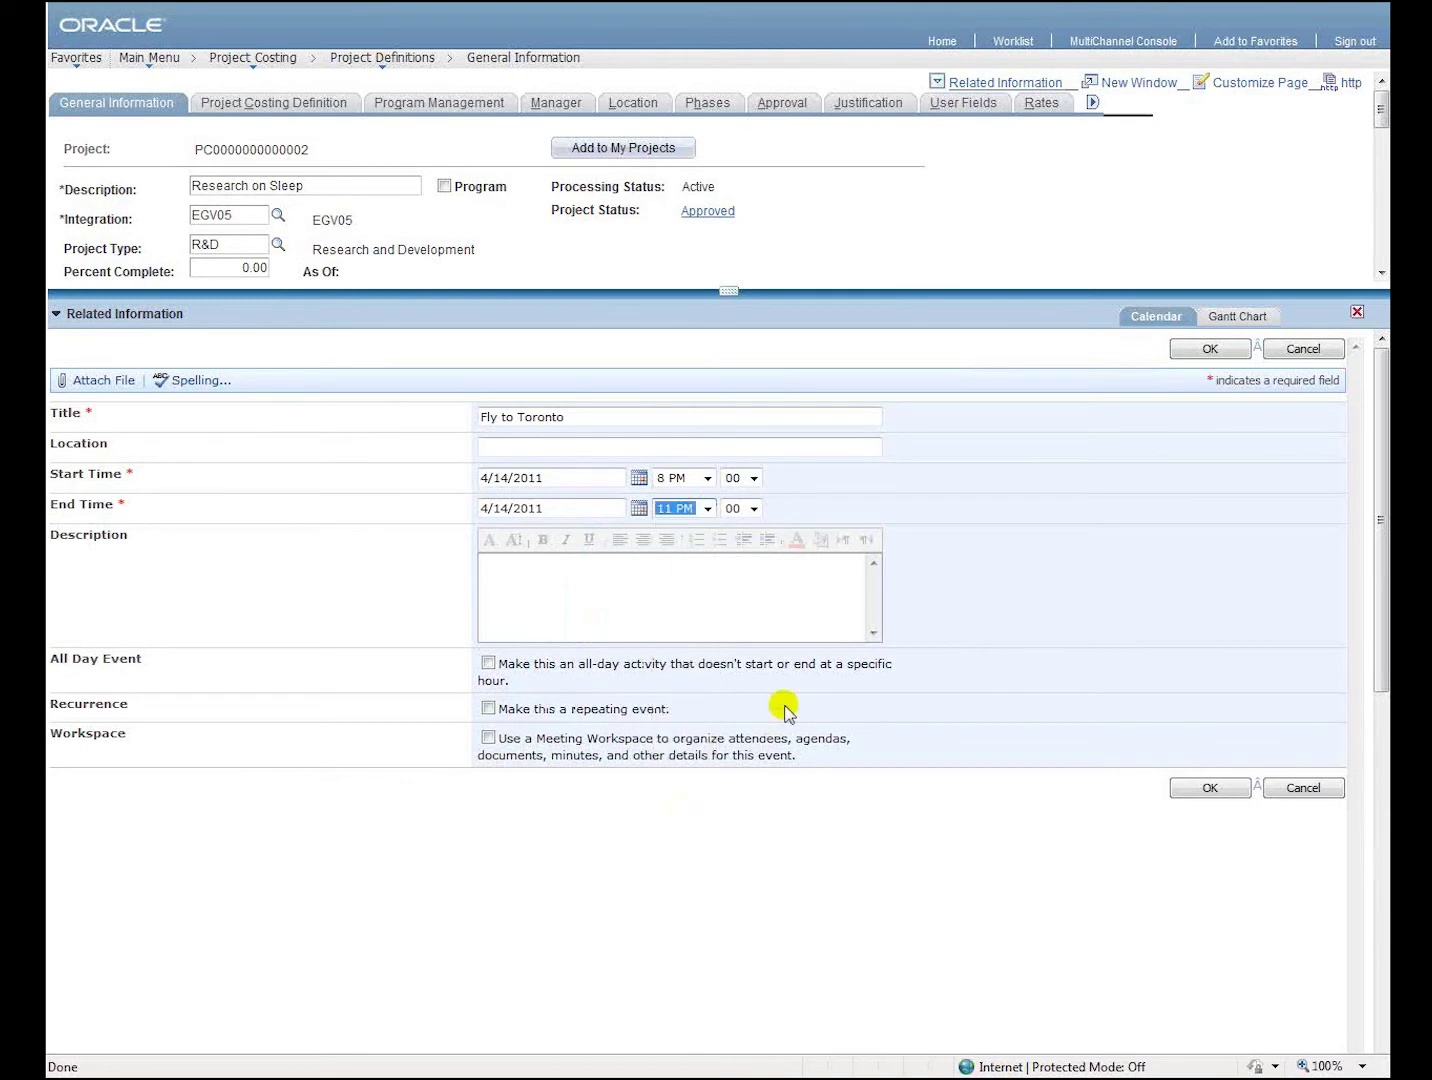
# Step: Save 'Fly to Toronto' and switch the calendar to the All Events list view
pyautogui.click(1197, 795)
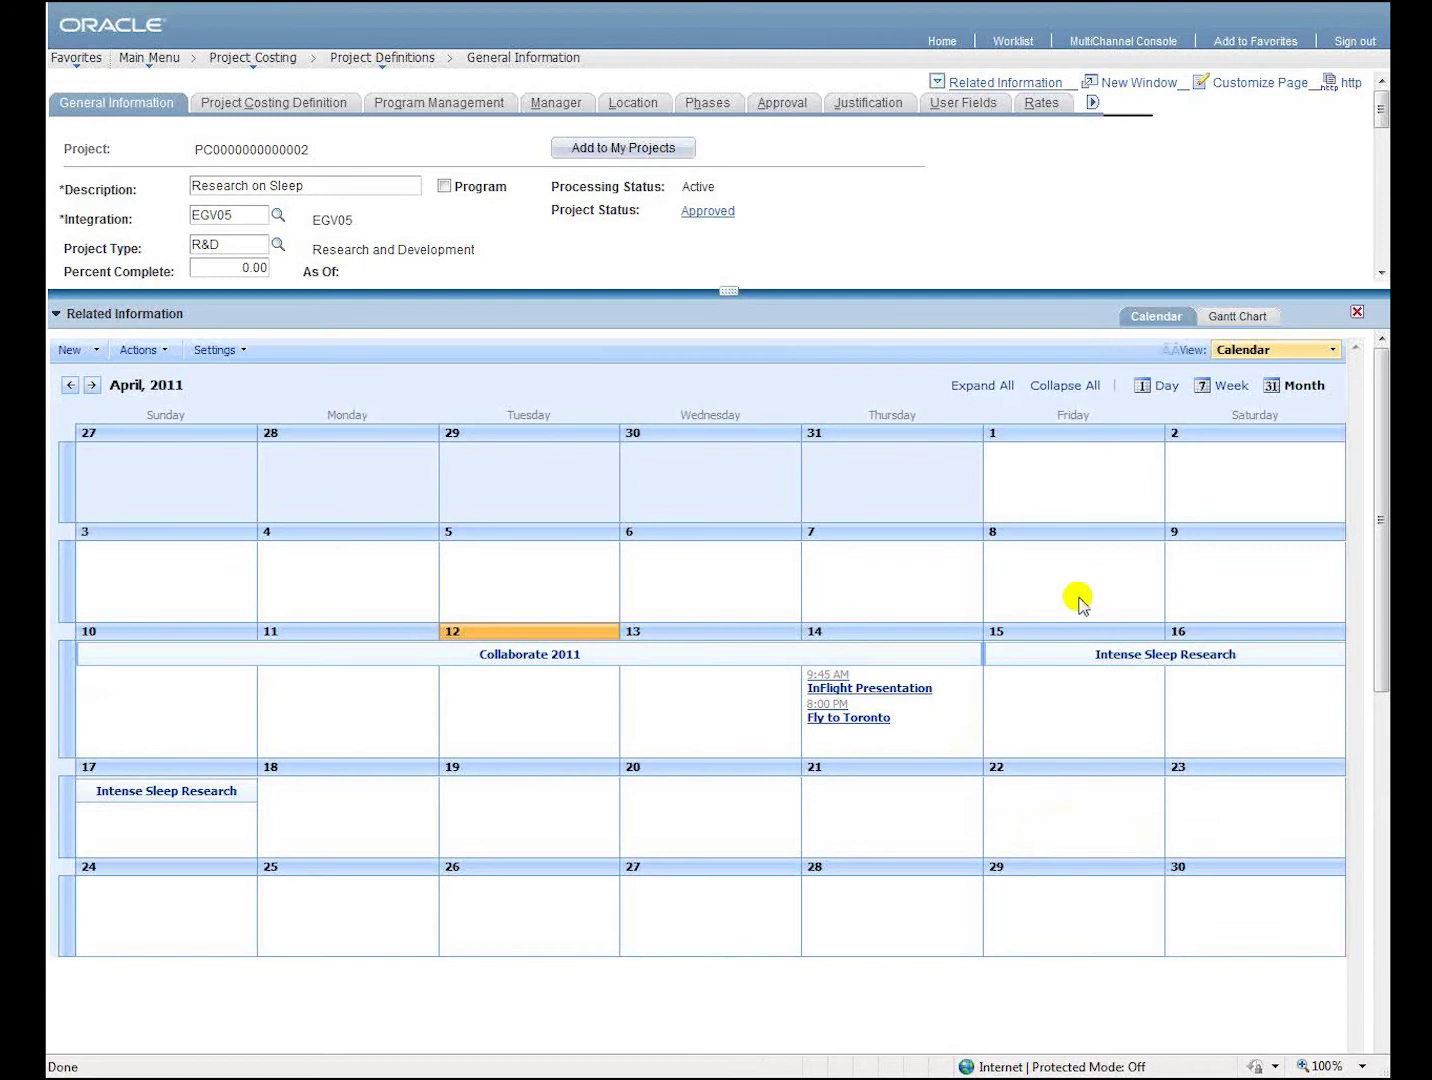
pyautogui.click(1229, 387)
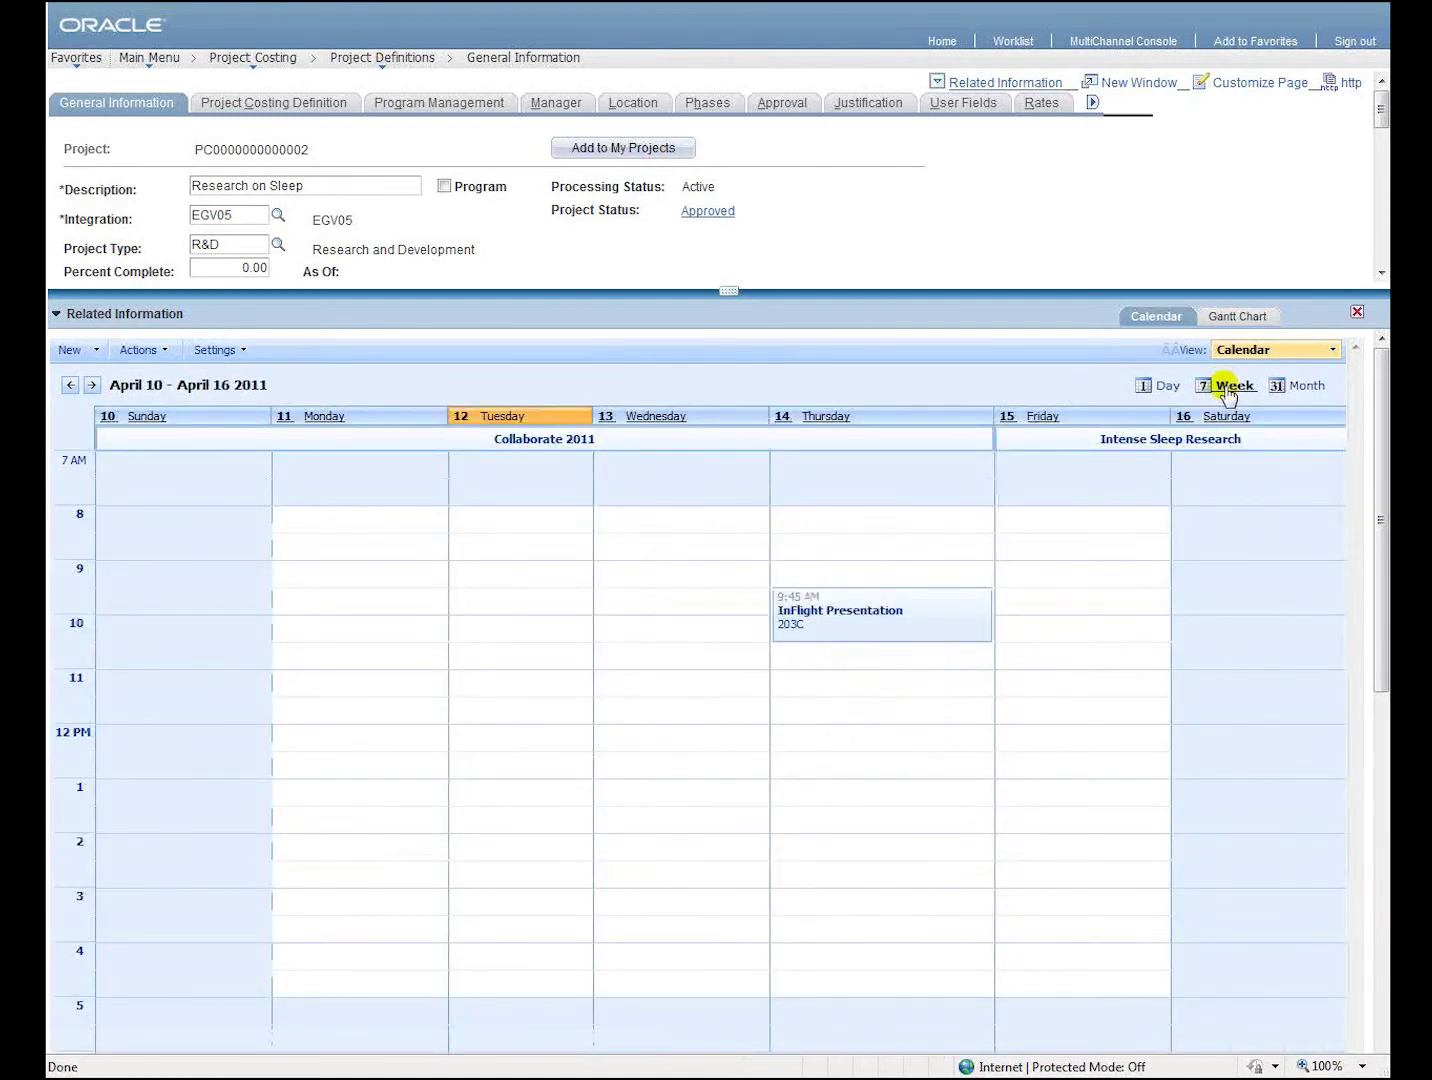
pyautogui.click(1240, 352)
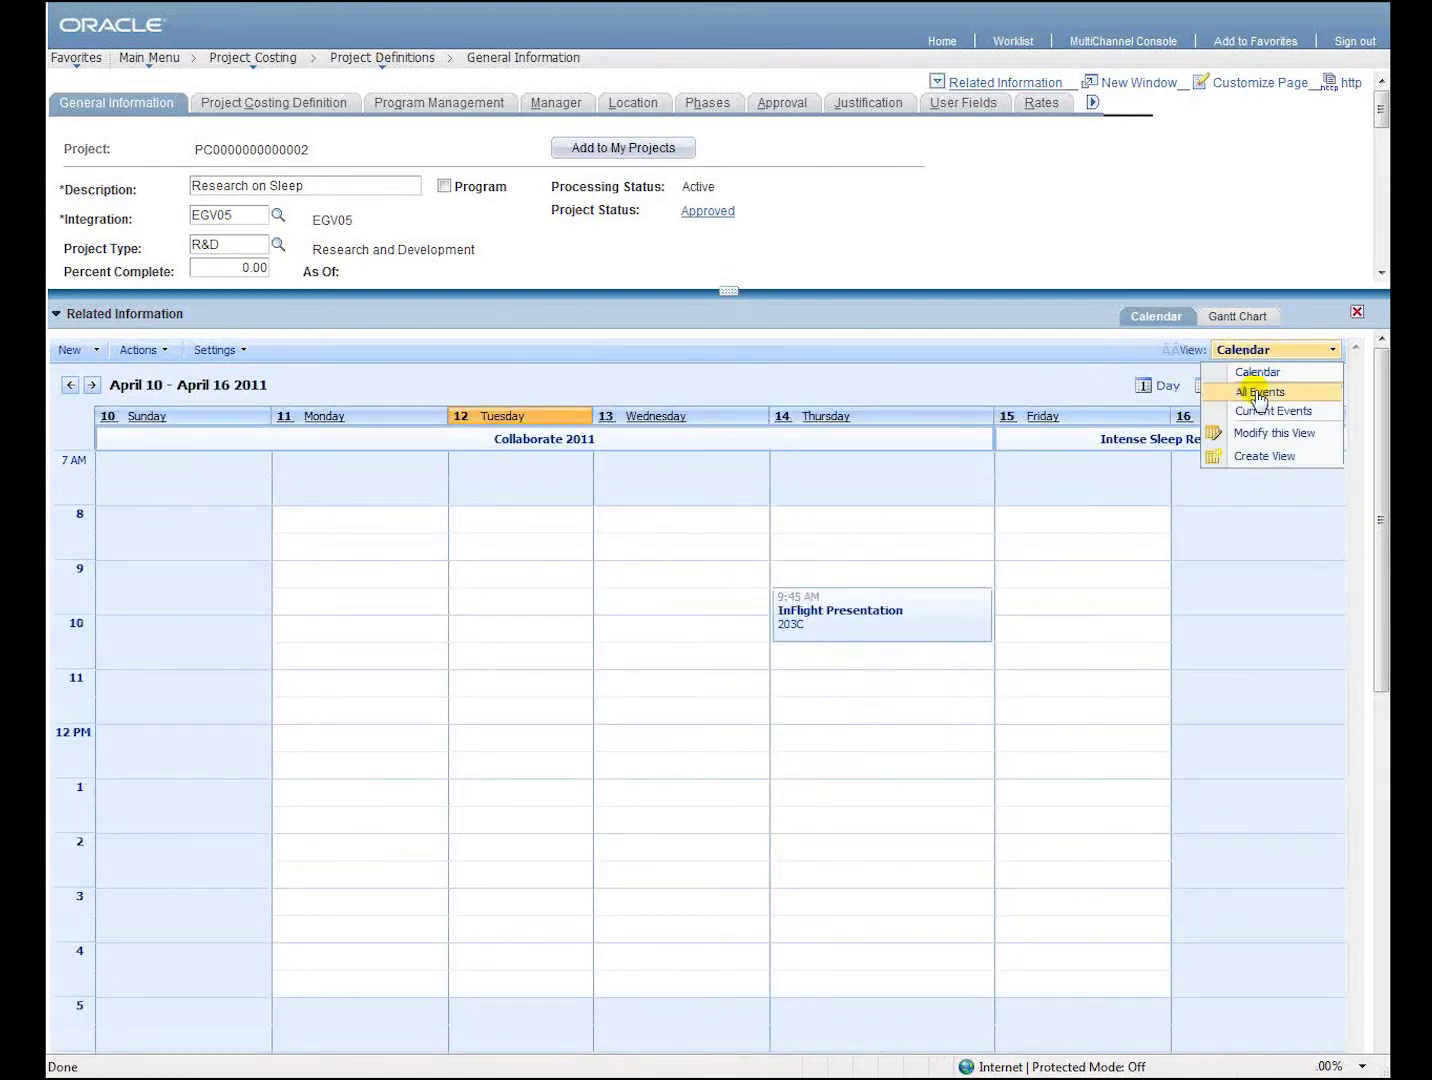
pyautogui.click(1258, 393)
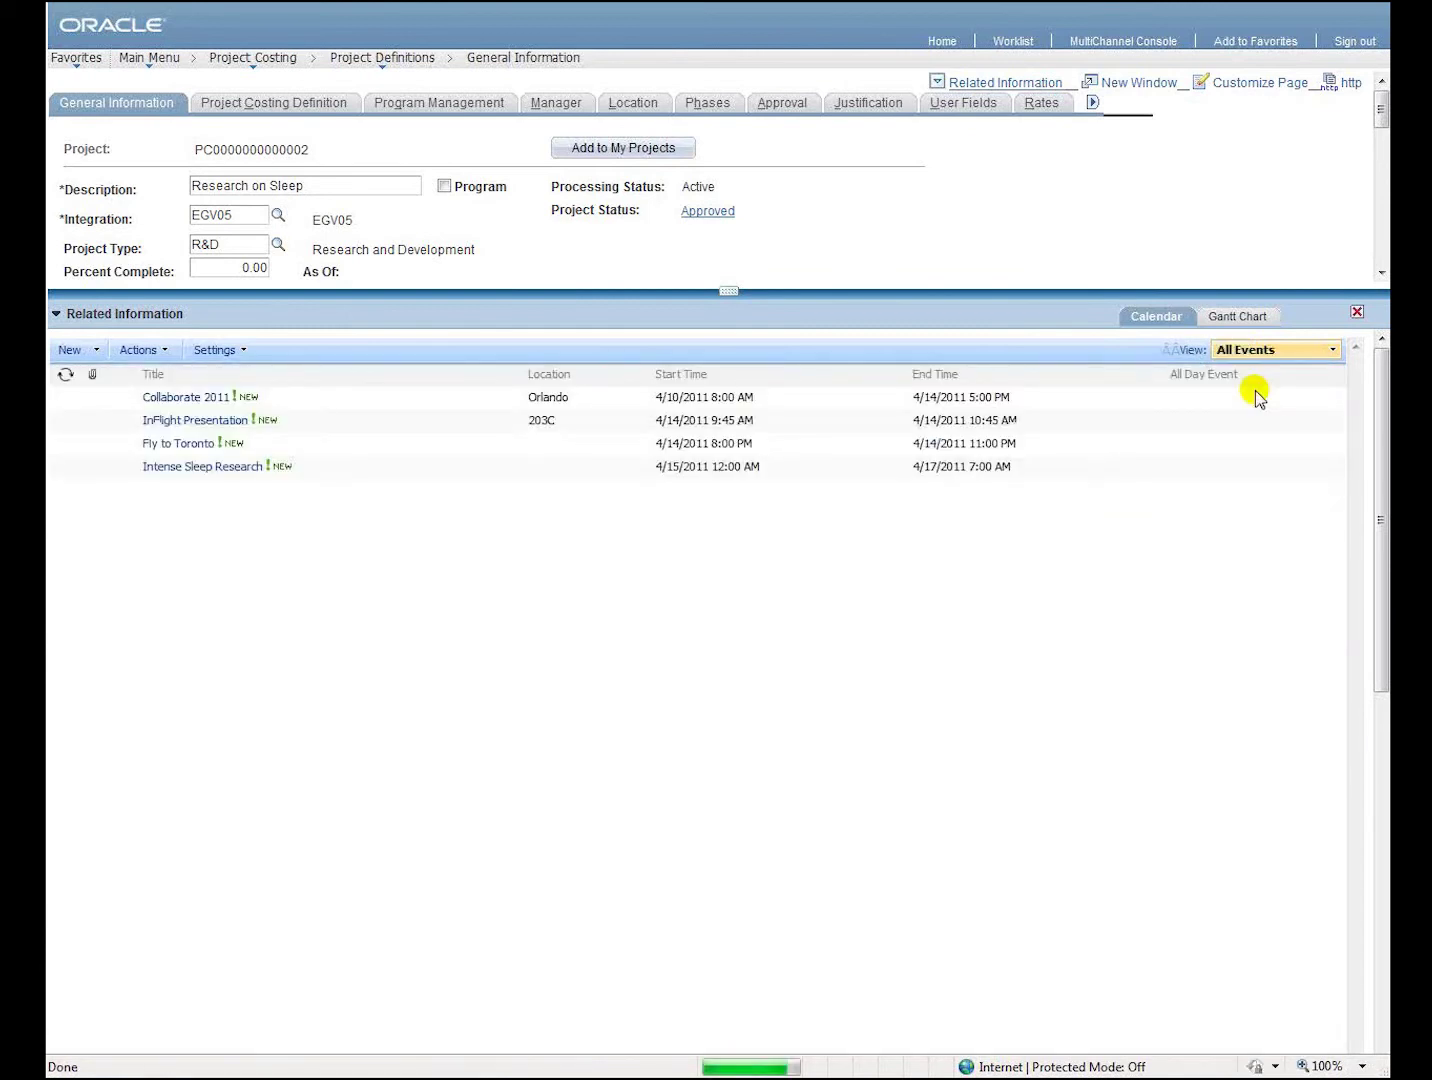
# Step: Display the Gantt chart of four tasks, Finalize Project Parameters through Record Results
pyautogui.click(1237, 321)
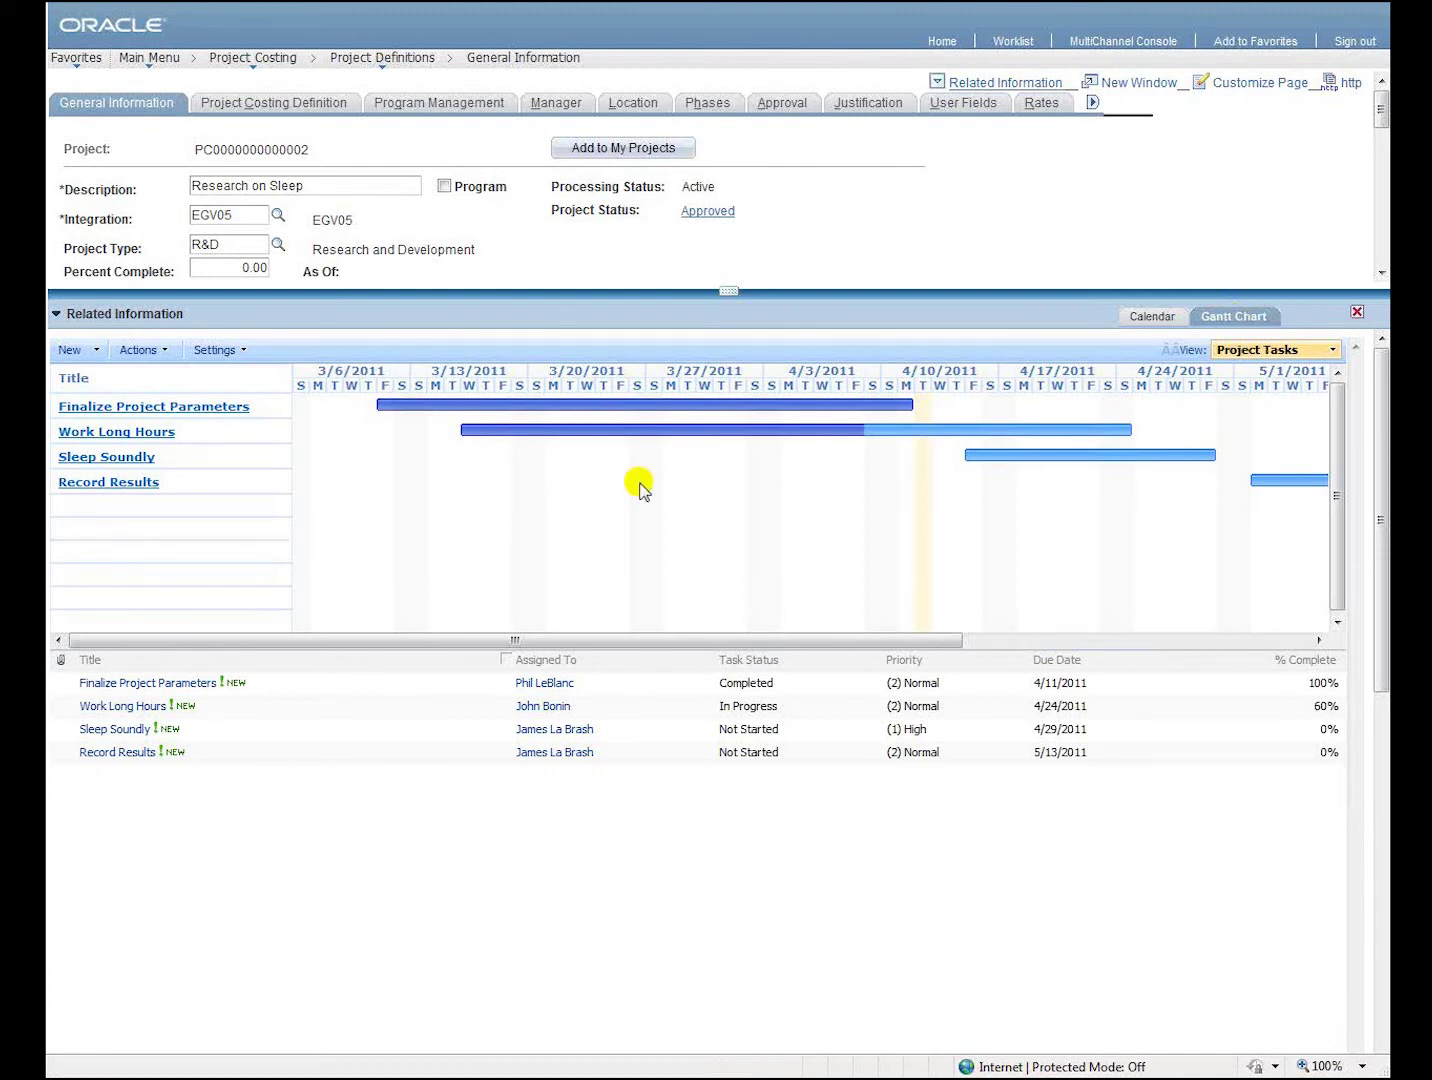
pyautogui.moveTo(353, 642)
pyautogui.mouseDown()
pyautogui.moveTo(530, 677)
pyautogui.moveTo(335, 650)
pyautogui.mouseUp()
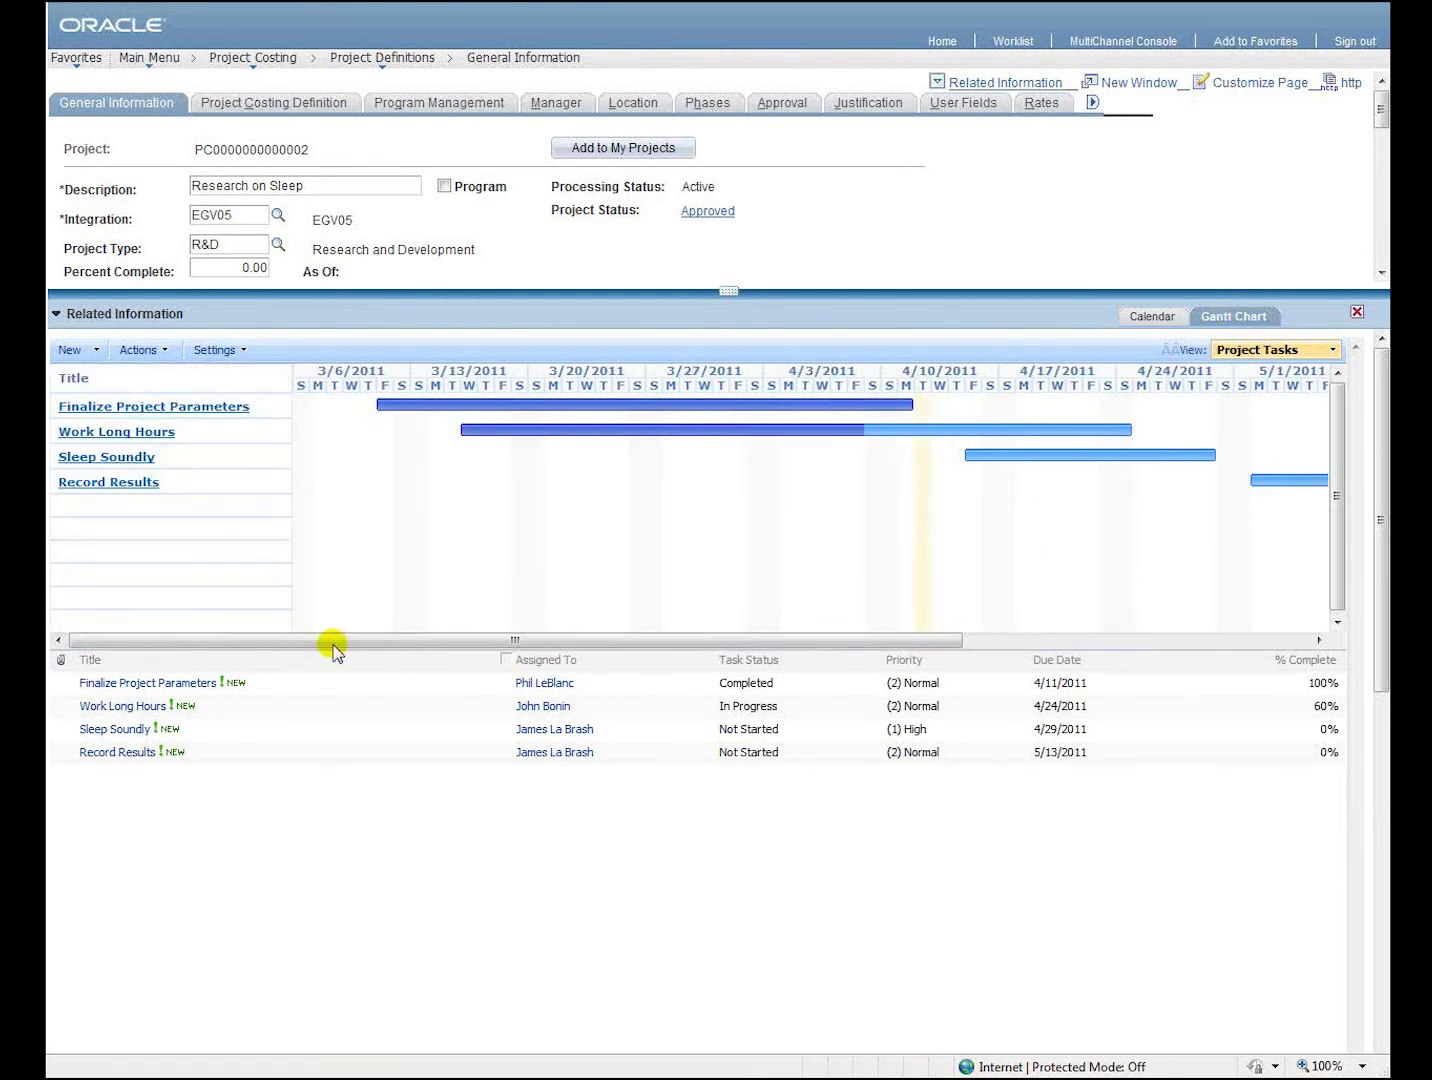
# Step: Filter tasks to My Tasks, then view and close the Sleep Soundly task details
pyautogui.click(1331, 350)
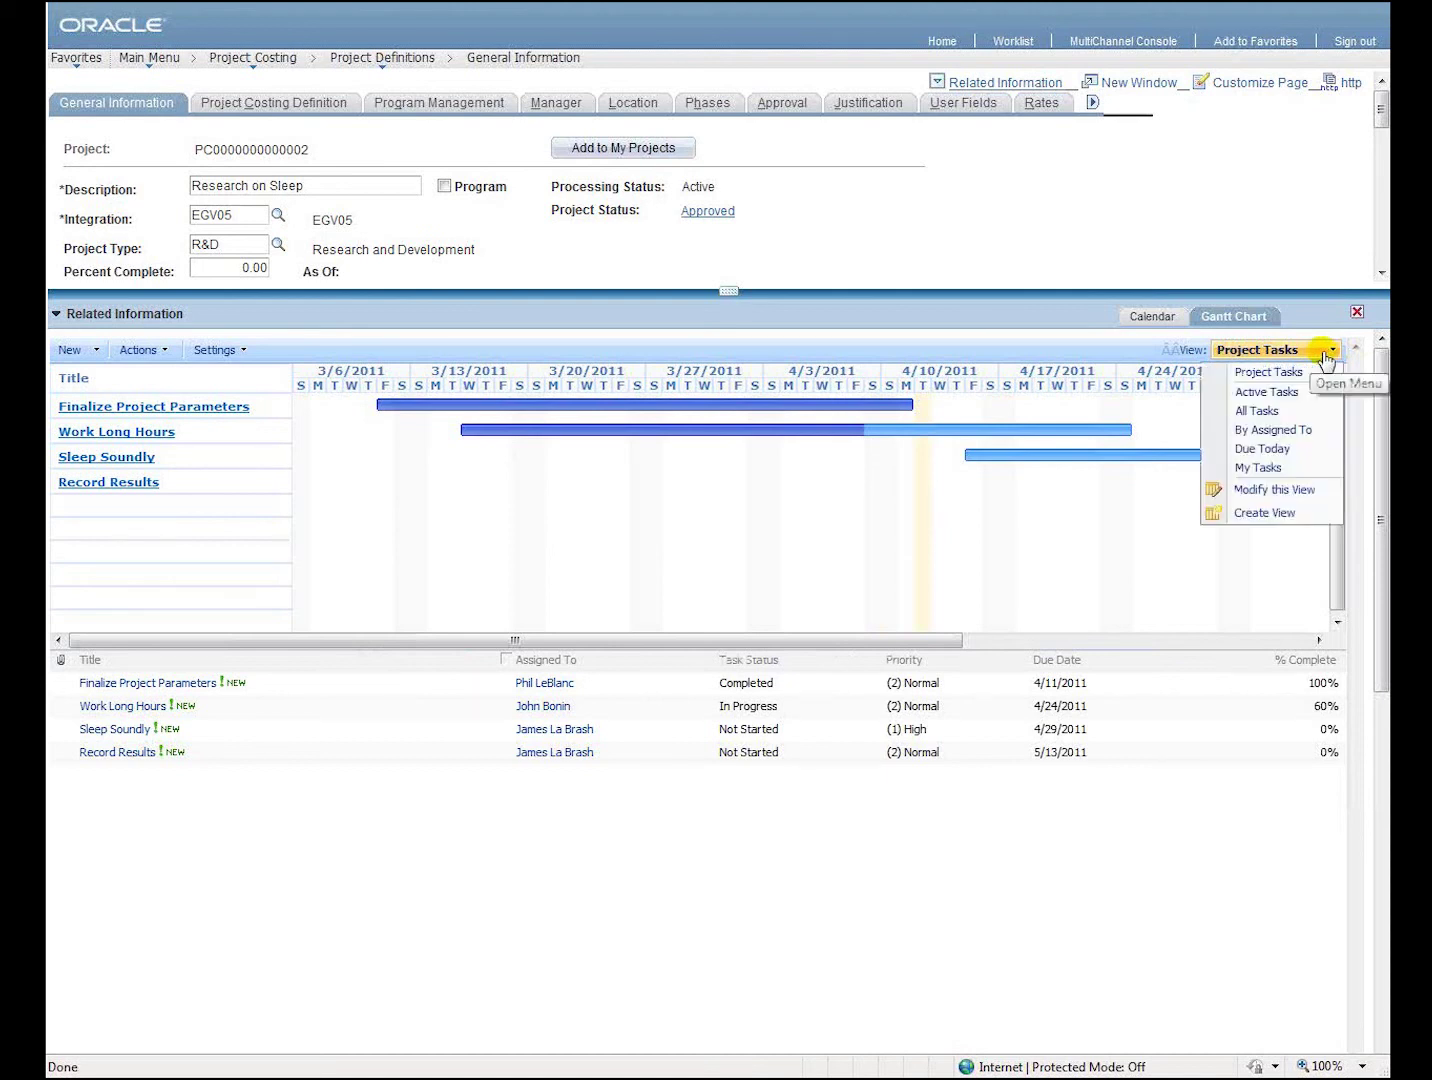
pyautogui.click(1265, 468)
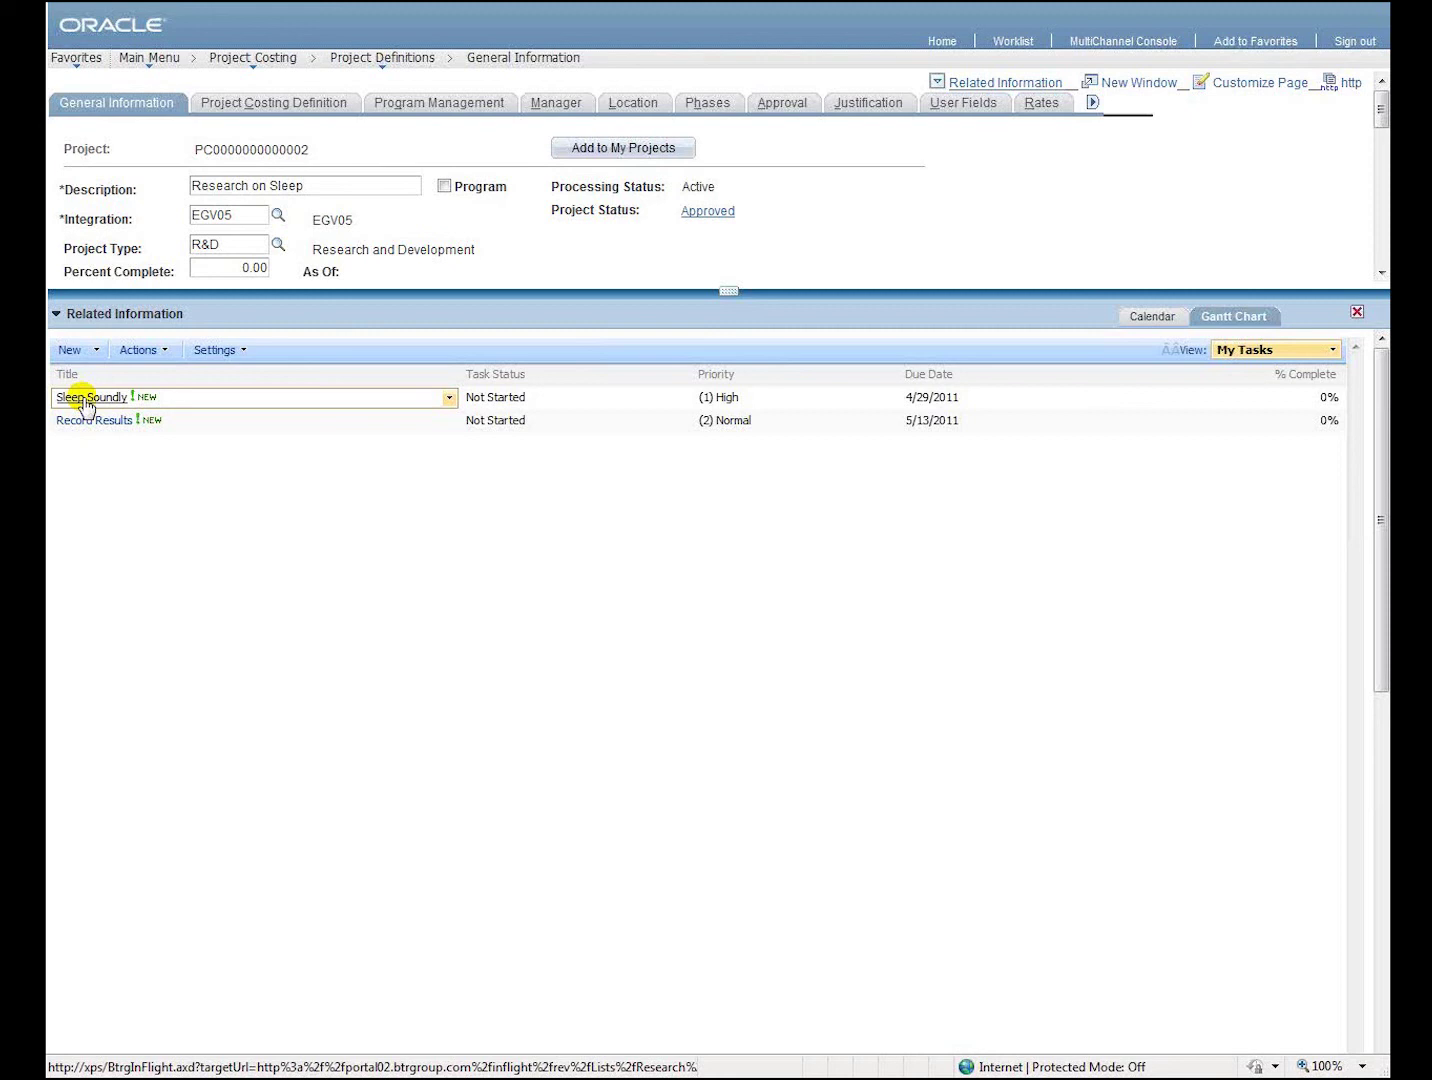
pyautogui.click(86, 399)
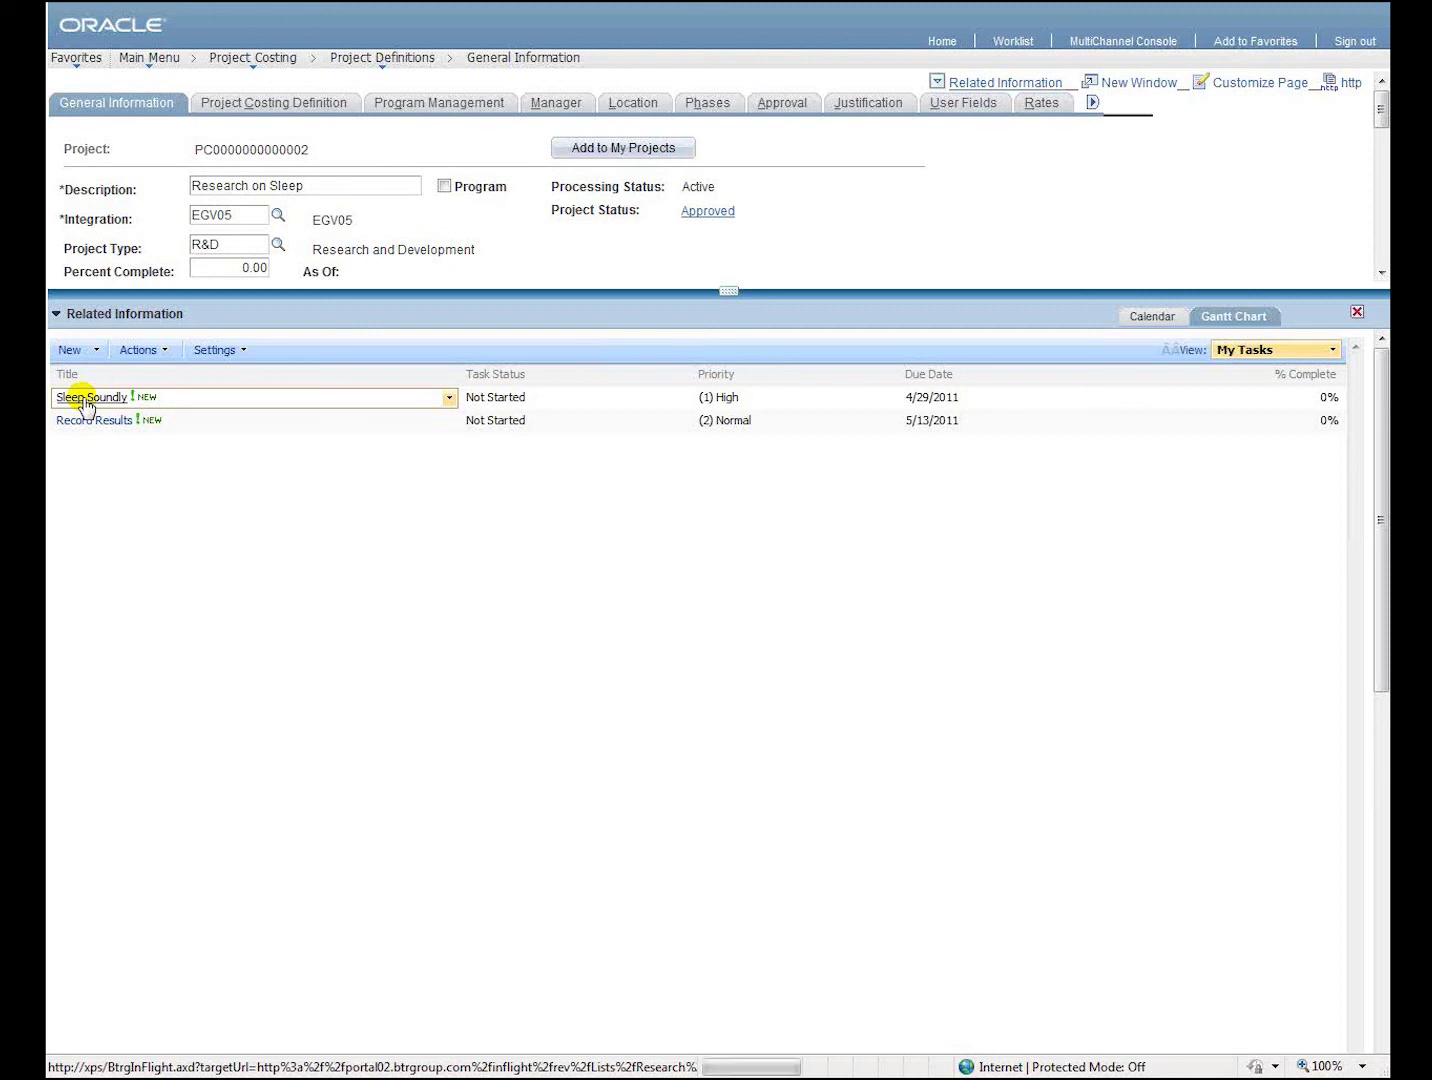
pyautogui.click(1307, 351)
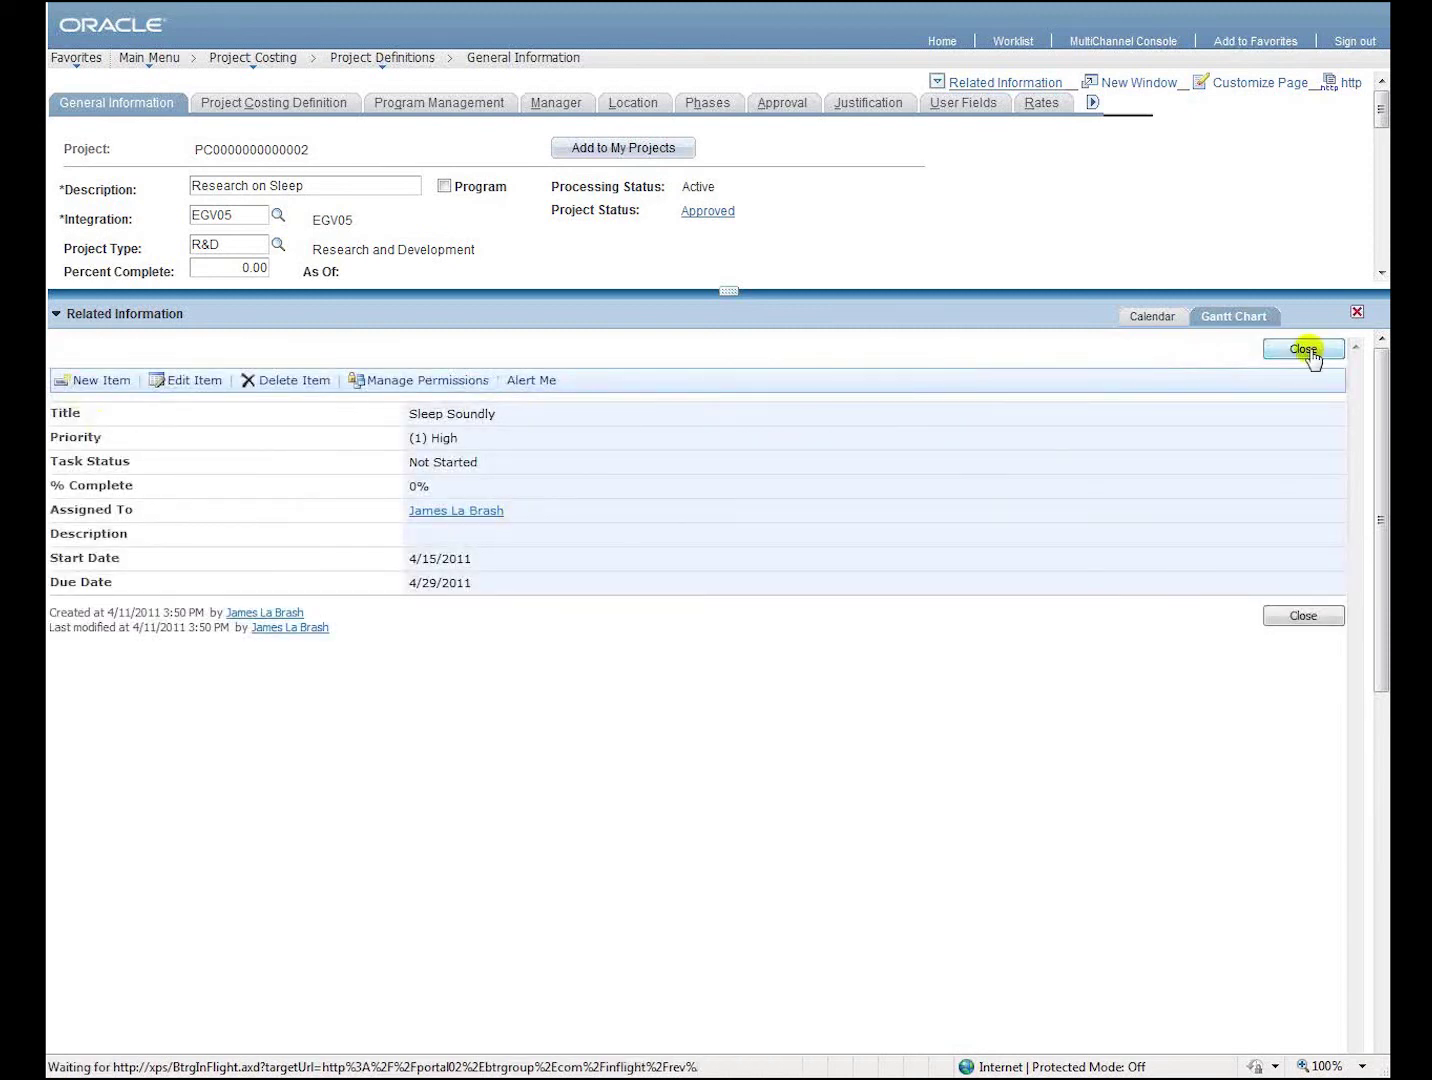